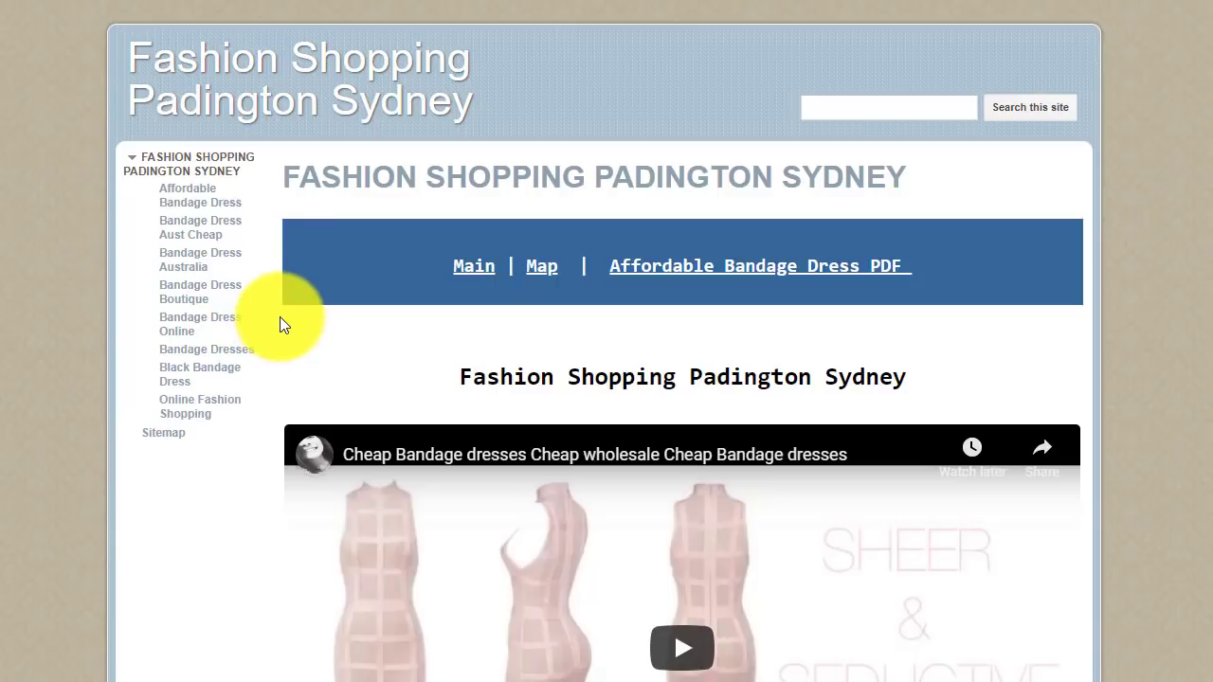
# Step: Scroll down the home page, highlighting the business address block and the Bandage Dress Boutique anchor text
pyautogui.scroll(-1, 280, 325)
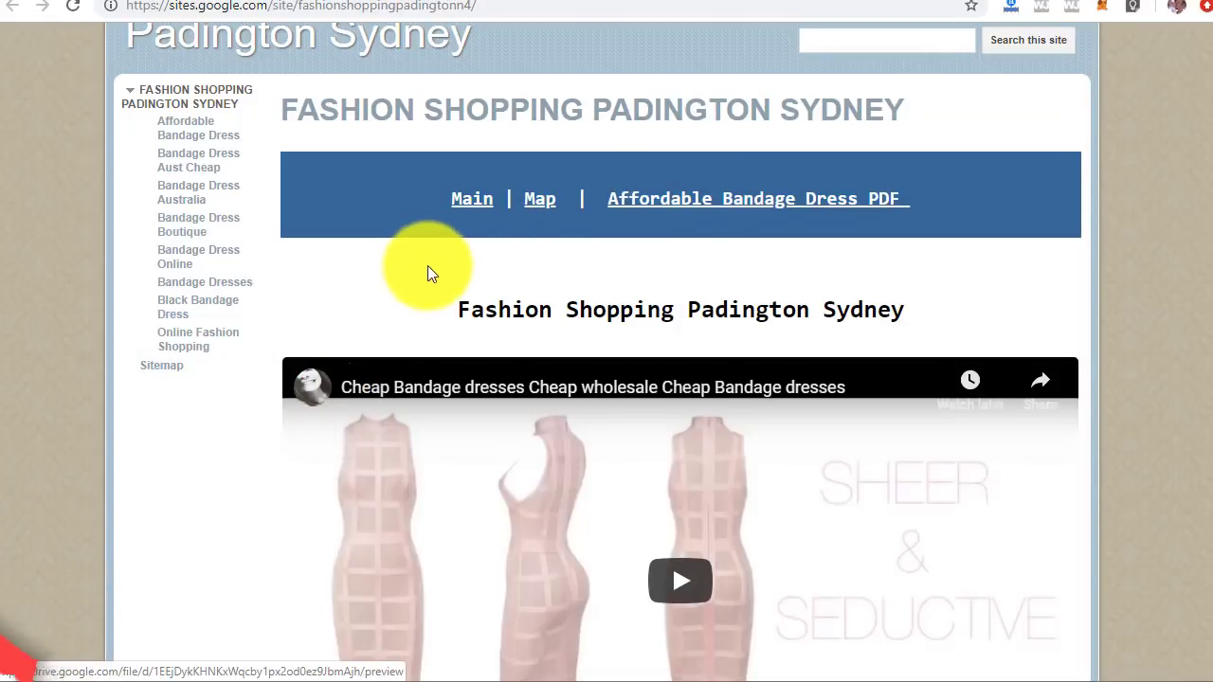
pyautogui.scroll(-1, 339, 273)
pyautogui.scroll(-6, 290, 311)
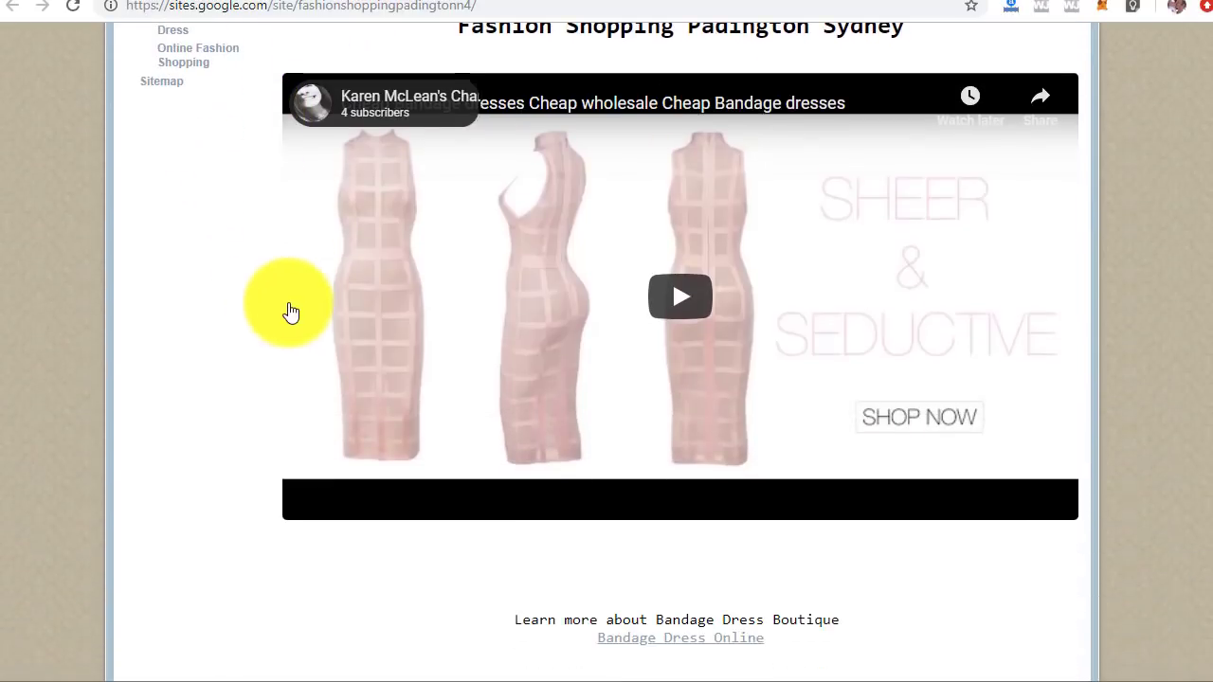
pyautogui.moveTo(281, 348); pyautogui.dragTo(589, 438)
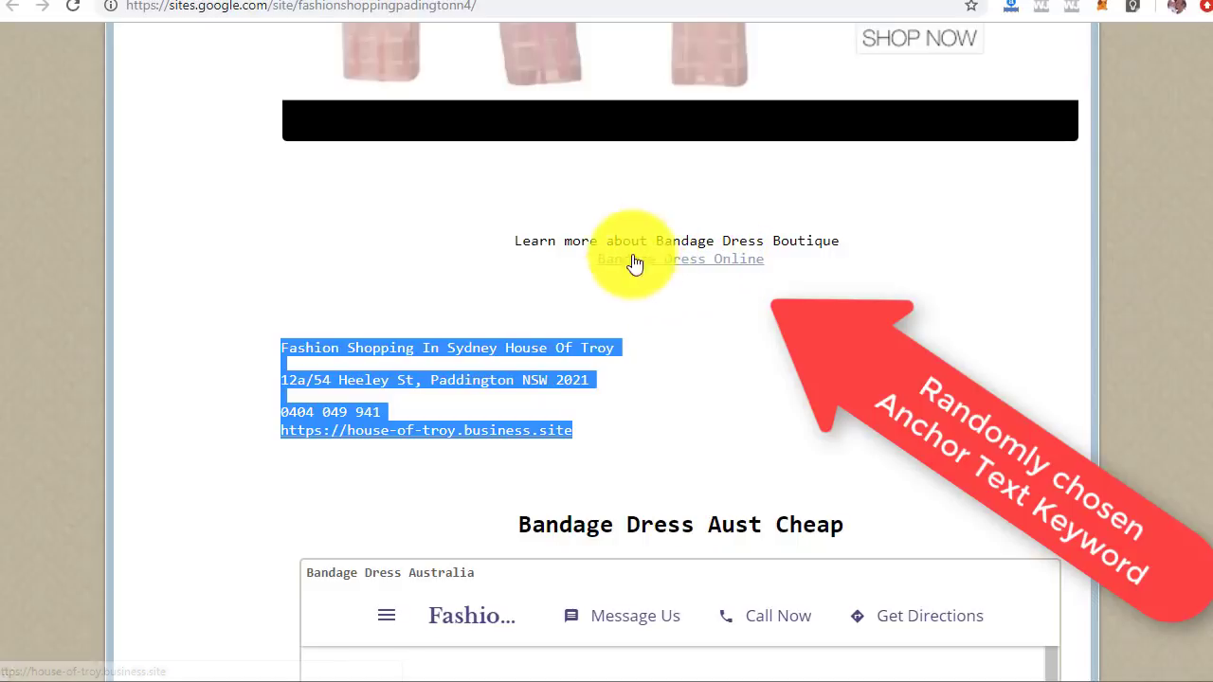
pyautogui.moveTo(650, 241); pyautogui.dragTo(840, 240)
# Step: Scroll the embedded 21-page Darlinghurst PDF down to its LINKS section with Drive and Maps URLs
pyautogui.scroll(-3, 260, 393)
pyautogui.scroll(-2, 262, 359)
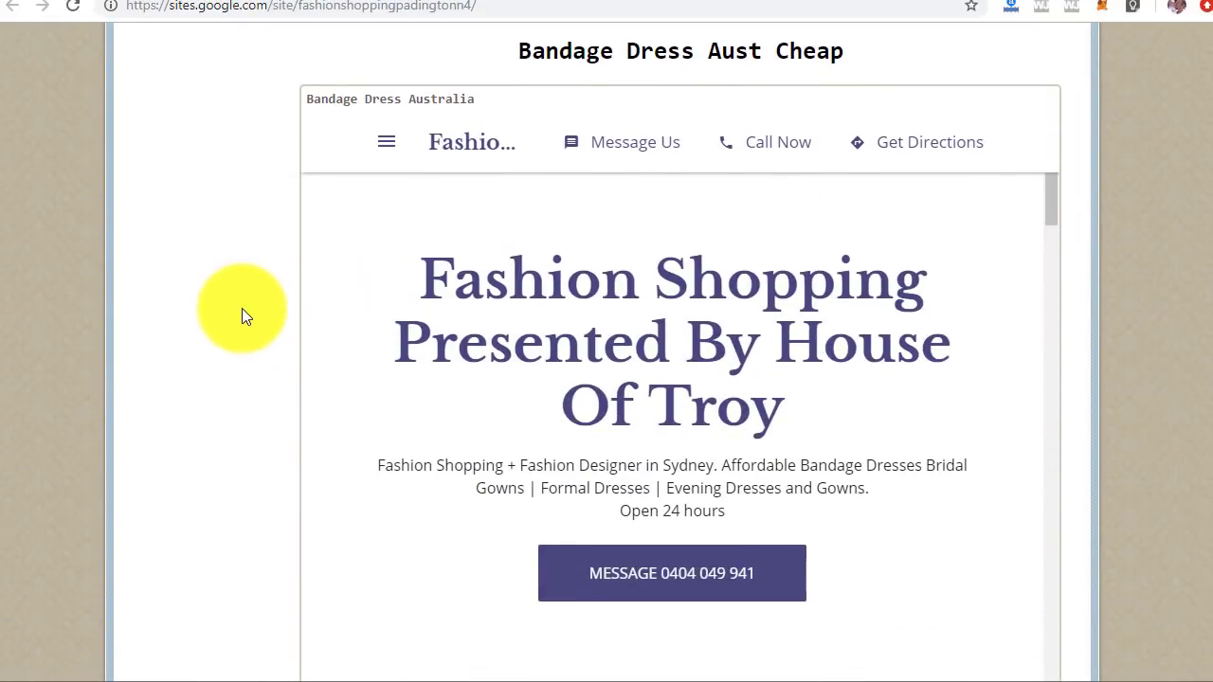
pyautogui.scroll(-4, 243, 313)
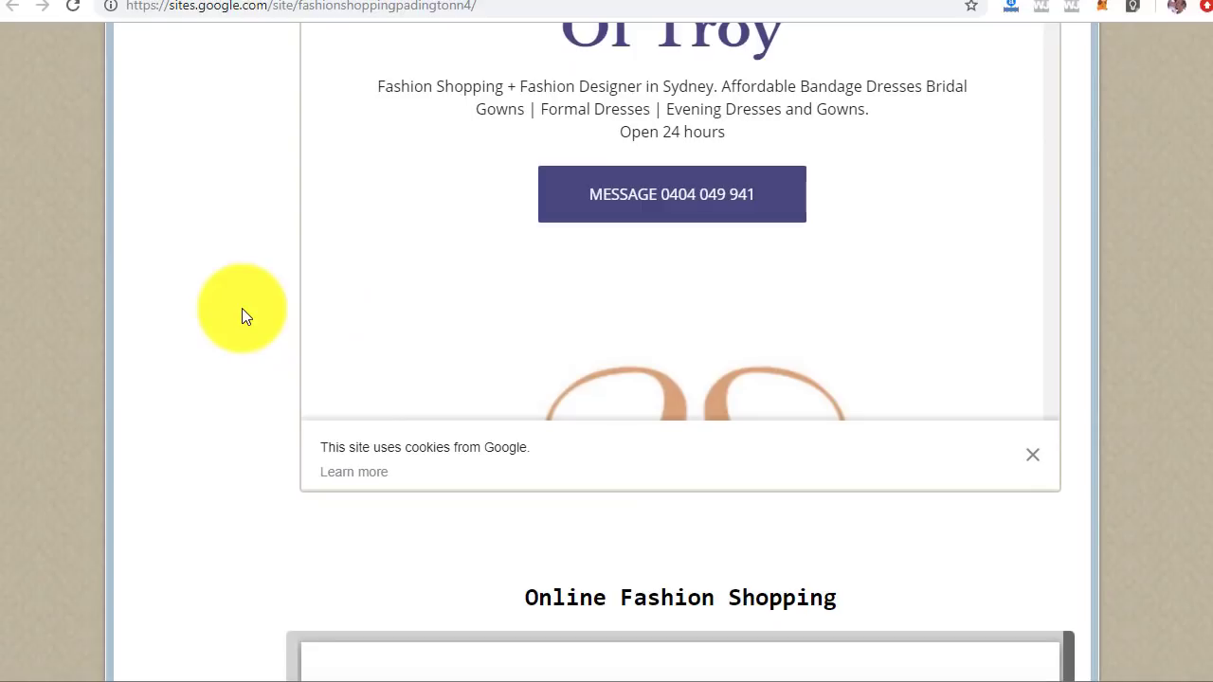
pyautogui.scroll(-5, 245, 307)
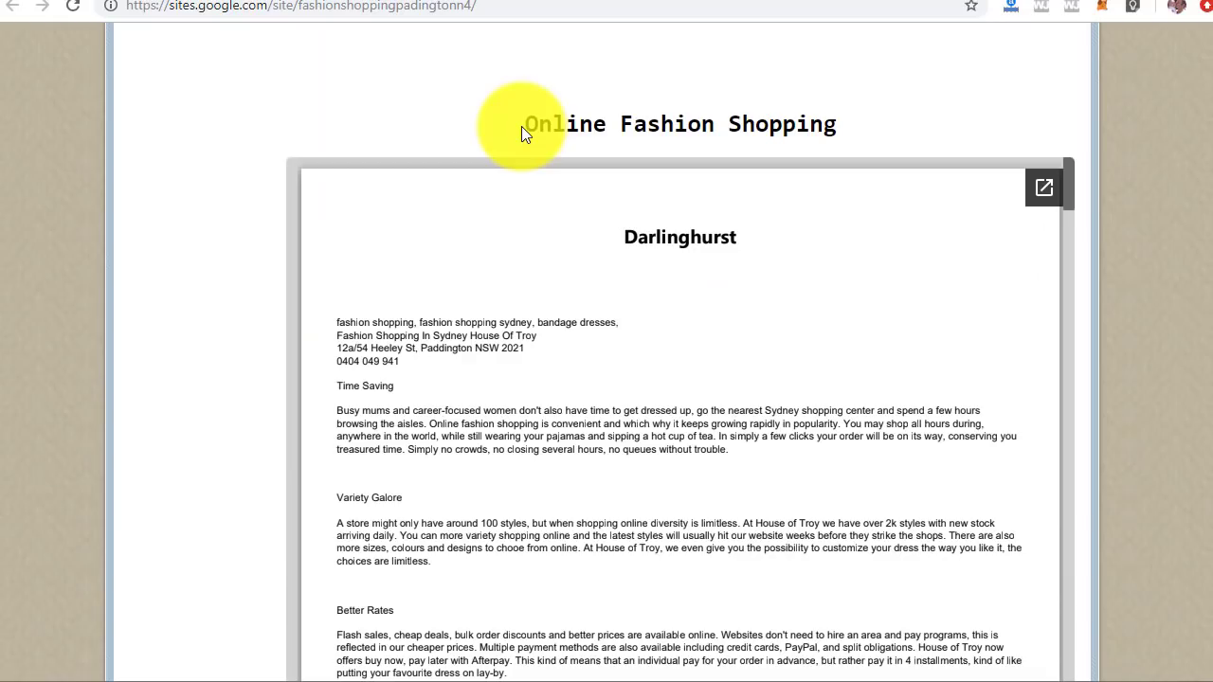
pyautogui.moveTo(522, 126); pyautogui.dragTo(855, 128)
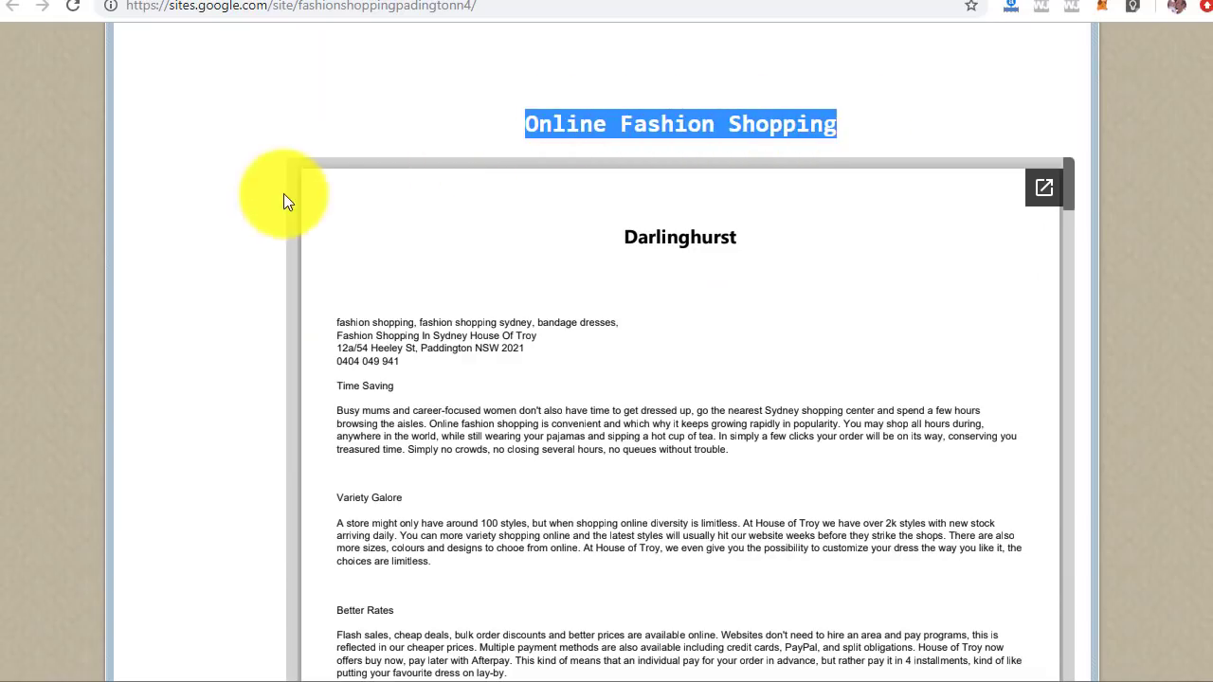
pyautogui.scroll(-1, 218, 203)
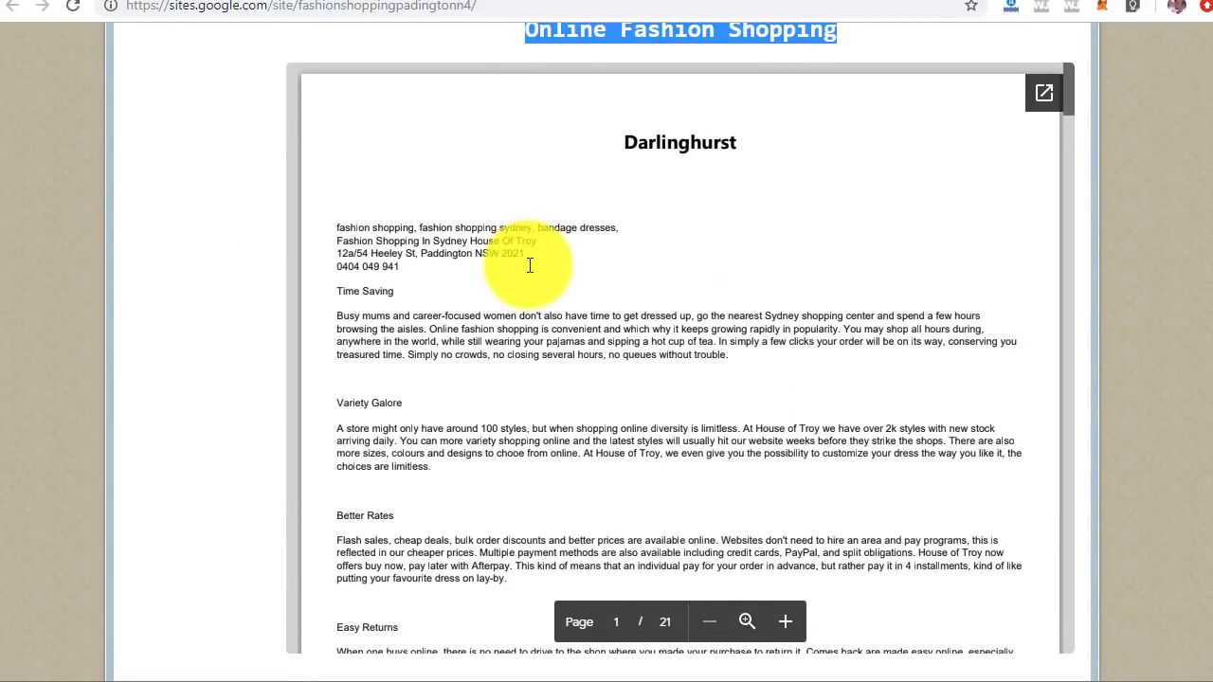
pyautogui.scroll(-6, 528, 265)
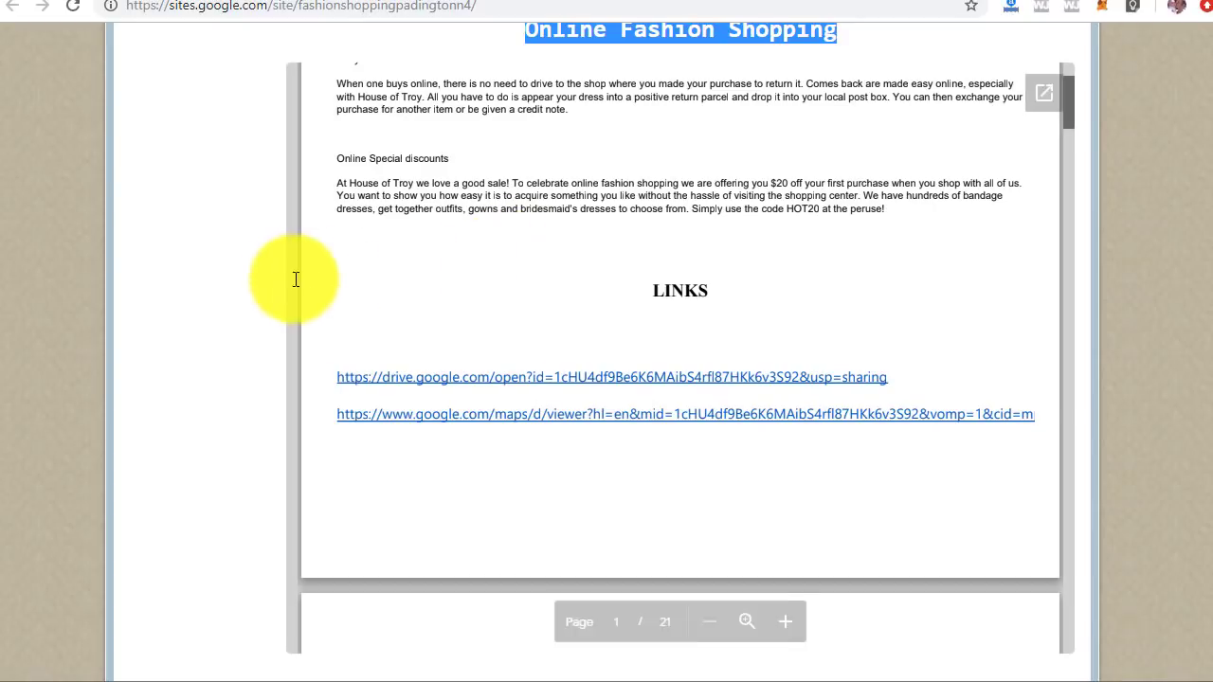
# Step: Scroll down past the embedded maps, then back up the home page
pyautogui.scroll(-6, 241, 247)
pyautogui.scroll(-1, 243, 252)
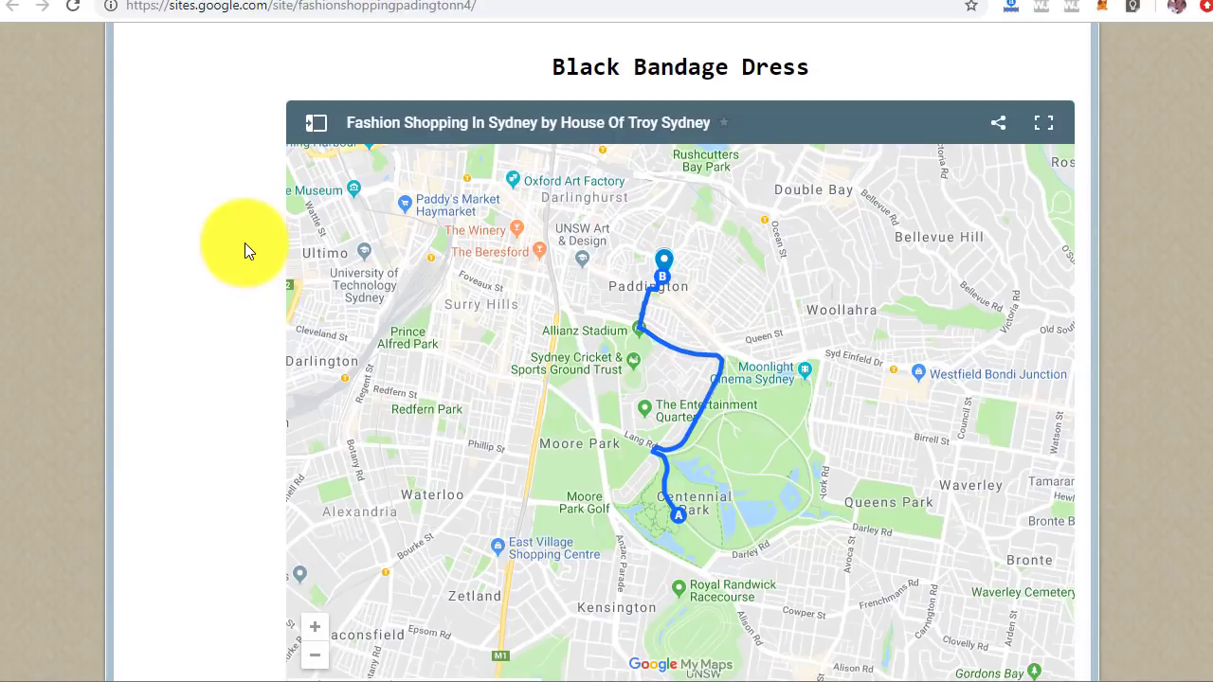
pyautogui.scroll(-7, 245, 244)
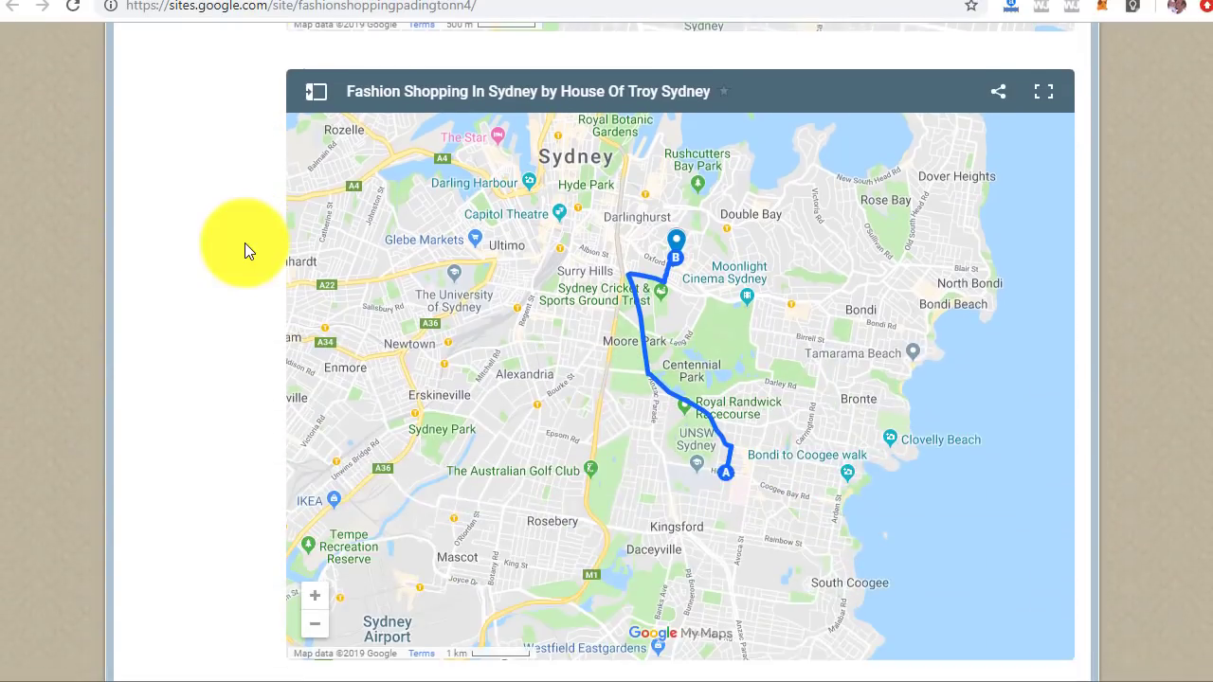
pyautogui.scroll(-8, 244, 244)
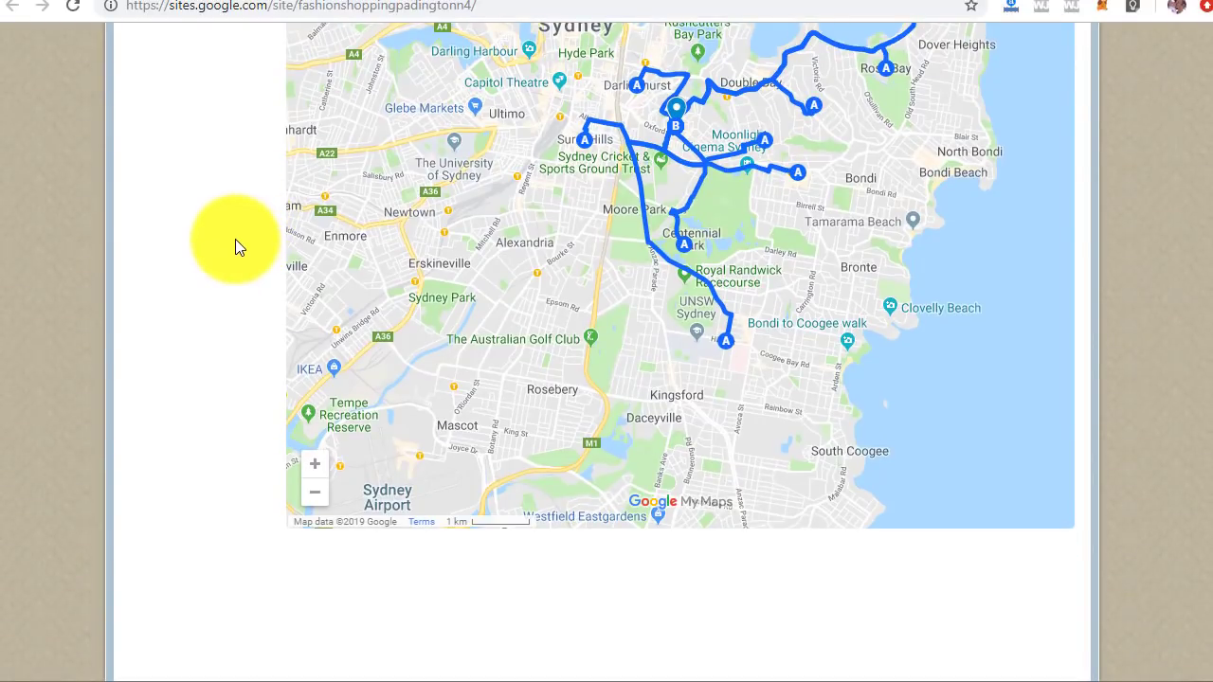
pyautogui.scroll(-3, 236, 240)
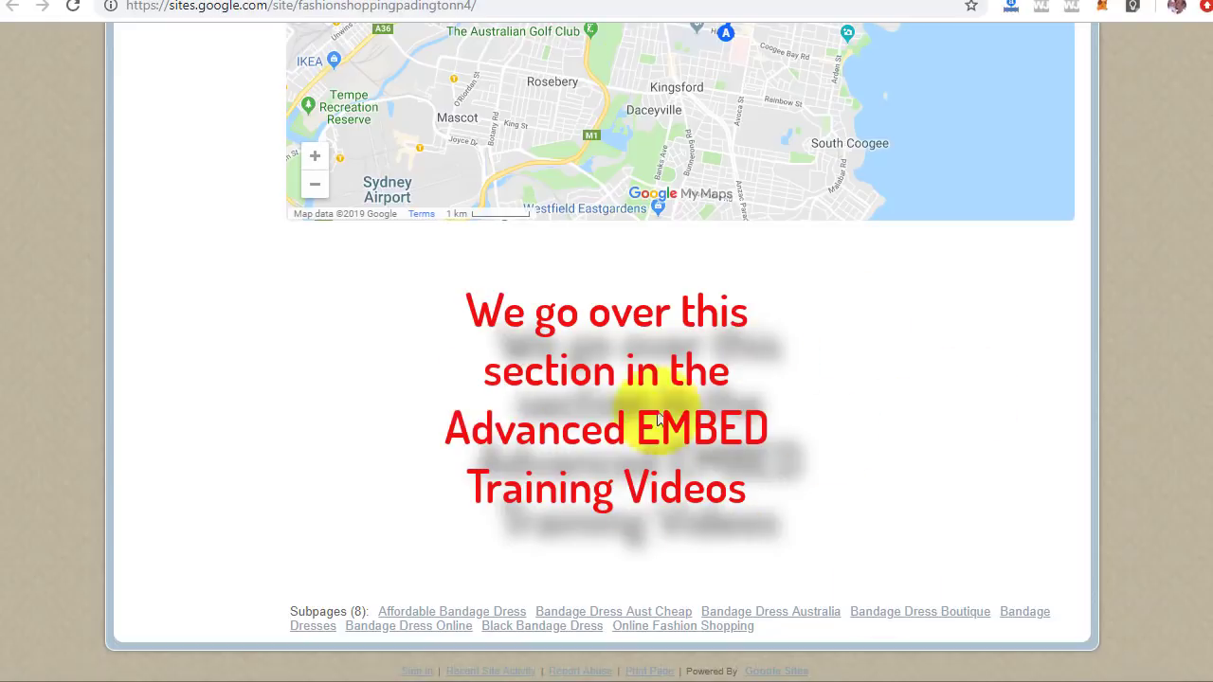
pyautogui.scroll(20, 223, 361)
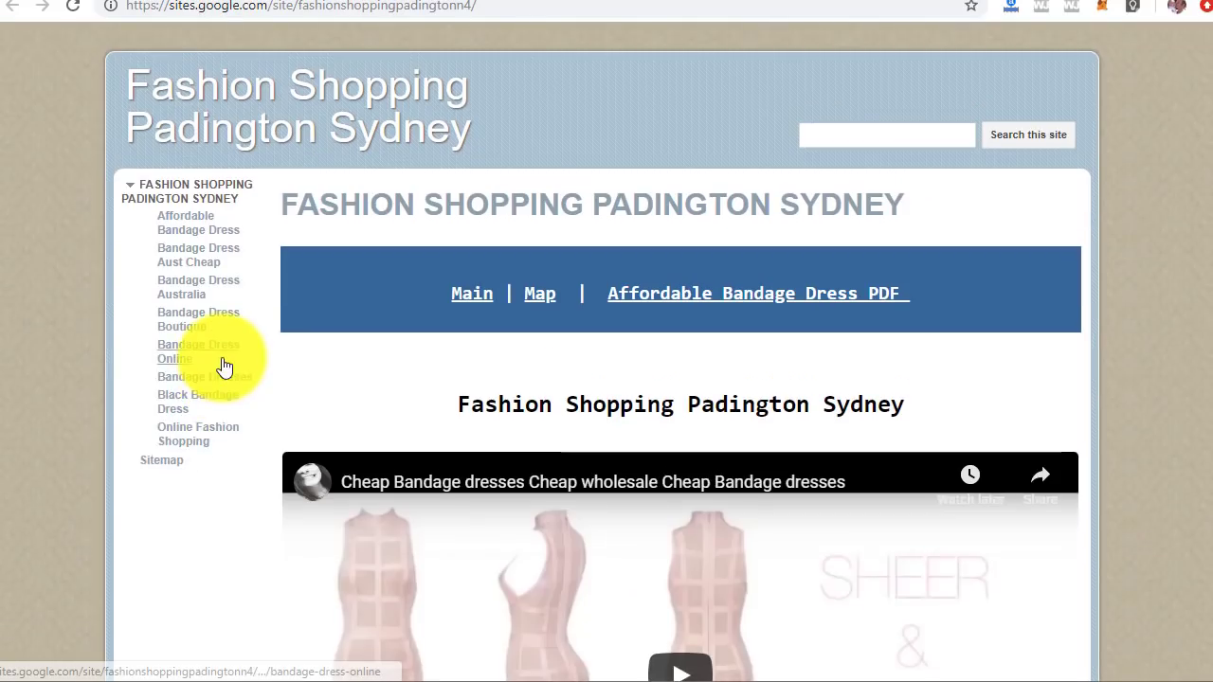
# Step: Open the Bandage Dress Australia subpage and scroll to its House of Troy business embed
pyautogui.click(208, 300)
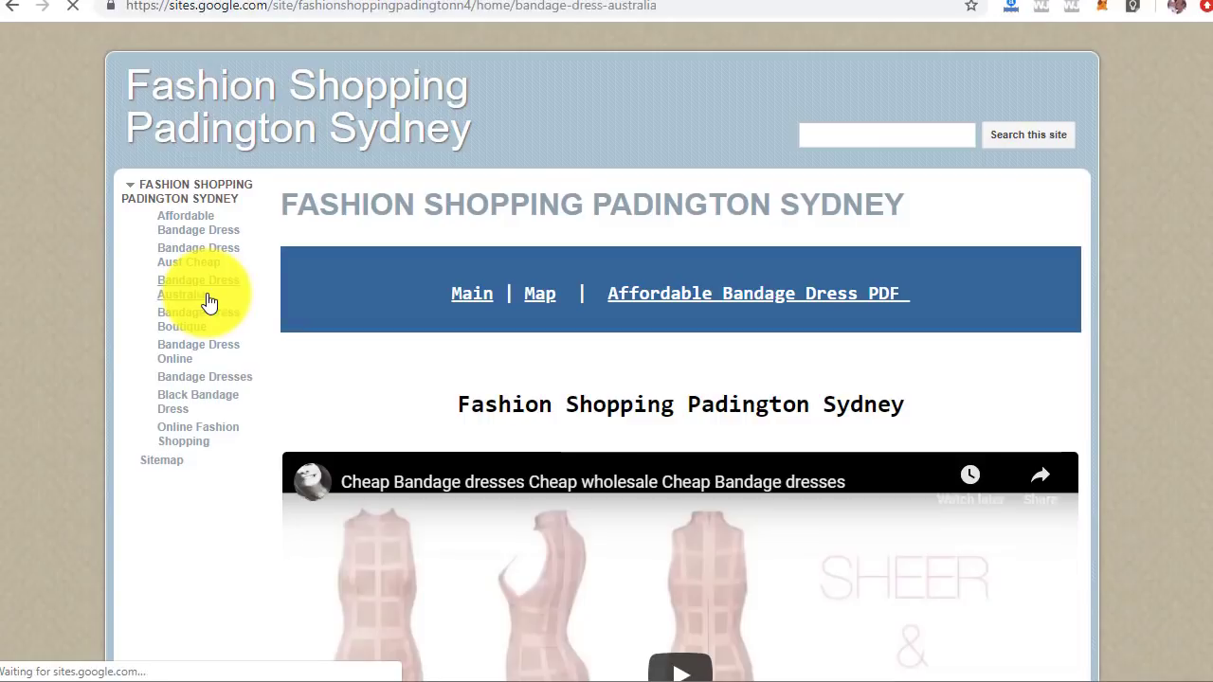
pyautogui.scroll(-1, 261, 348)
pyautogui.scroll(-15, 261, 348)
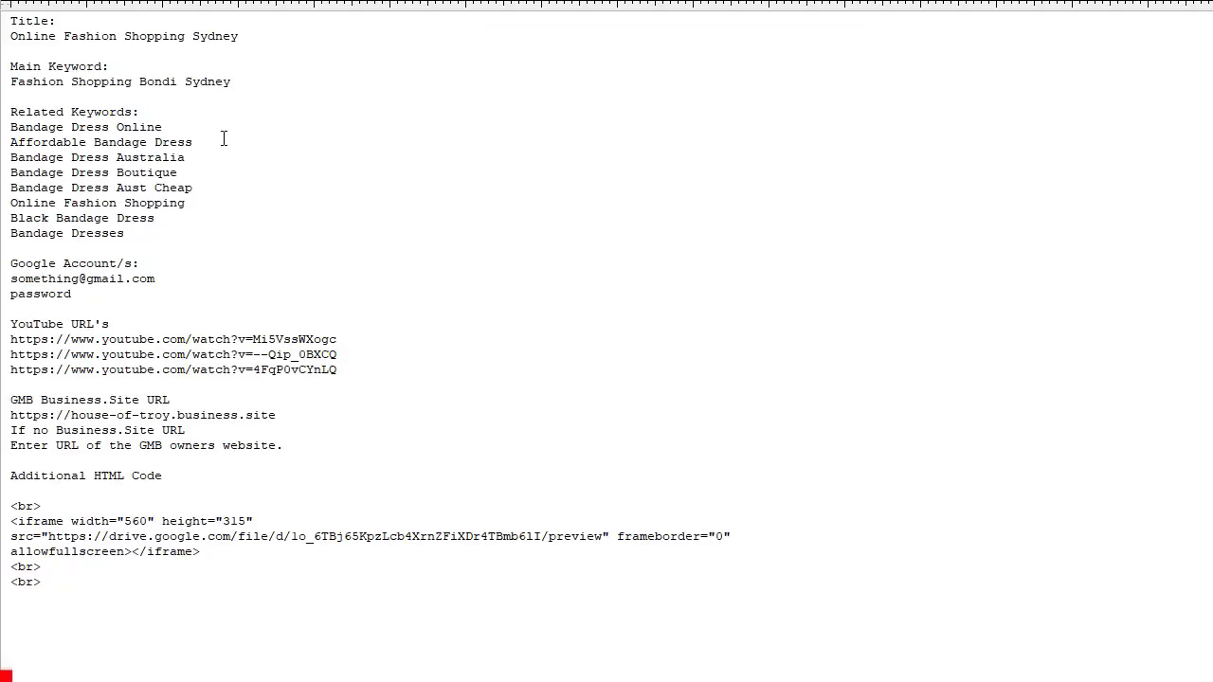
# Step: Copy the title 'Online Fashion Shopping Sydney' and paste it over the Main Keyword line
pyautogui.doubleClick(75, 42)
pyautogui.tripleClick(76, 42)
pyautogui.hotkey('ctrl', 'c')
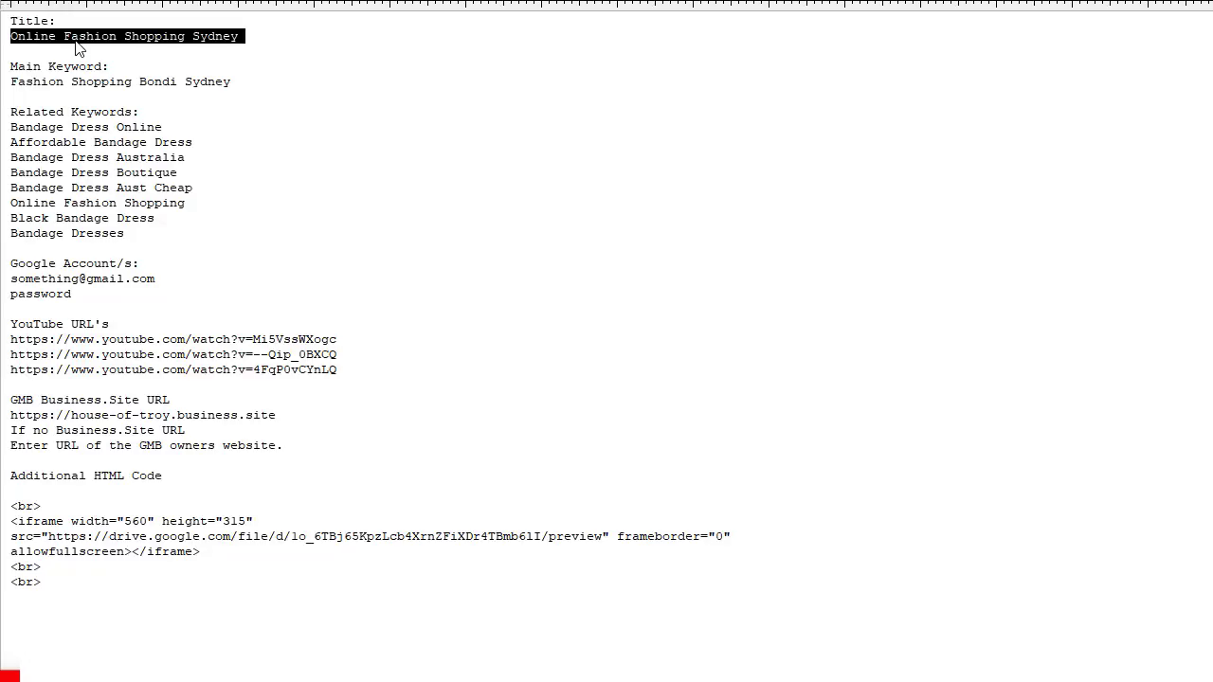
pyautogui.doubleClick(77, 43)
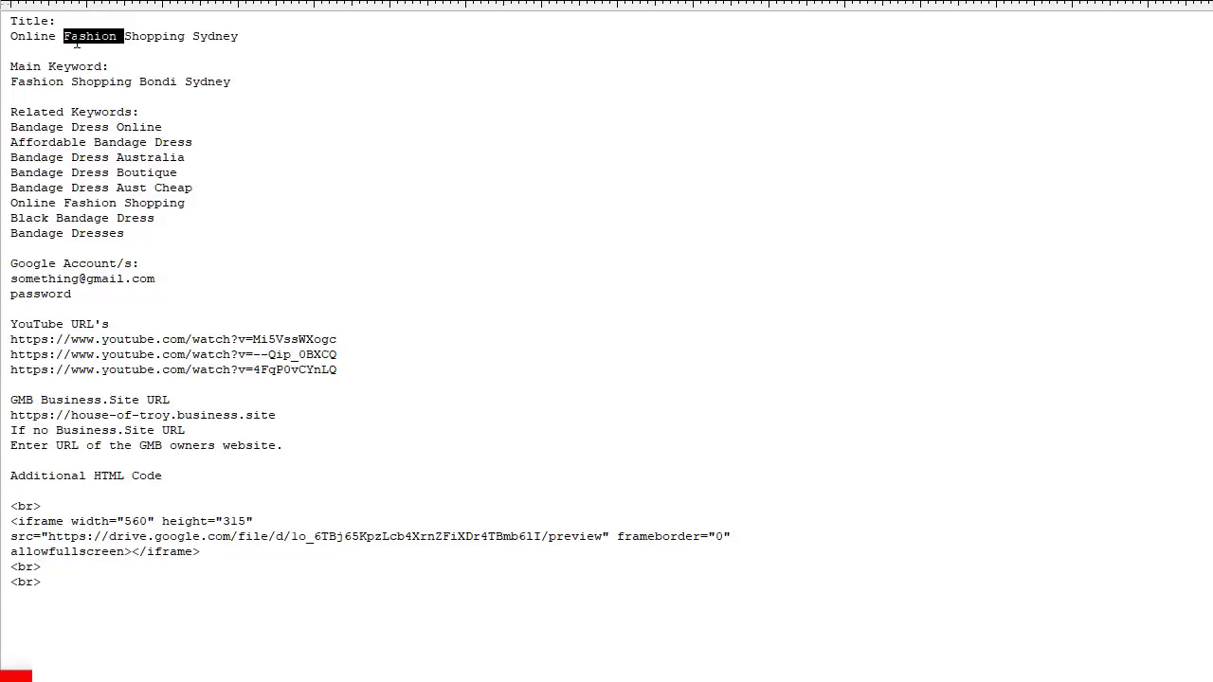
pyautogui.tripleClick(95, 81)
pyautogui.hotkey('ctrl', 'v')
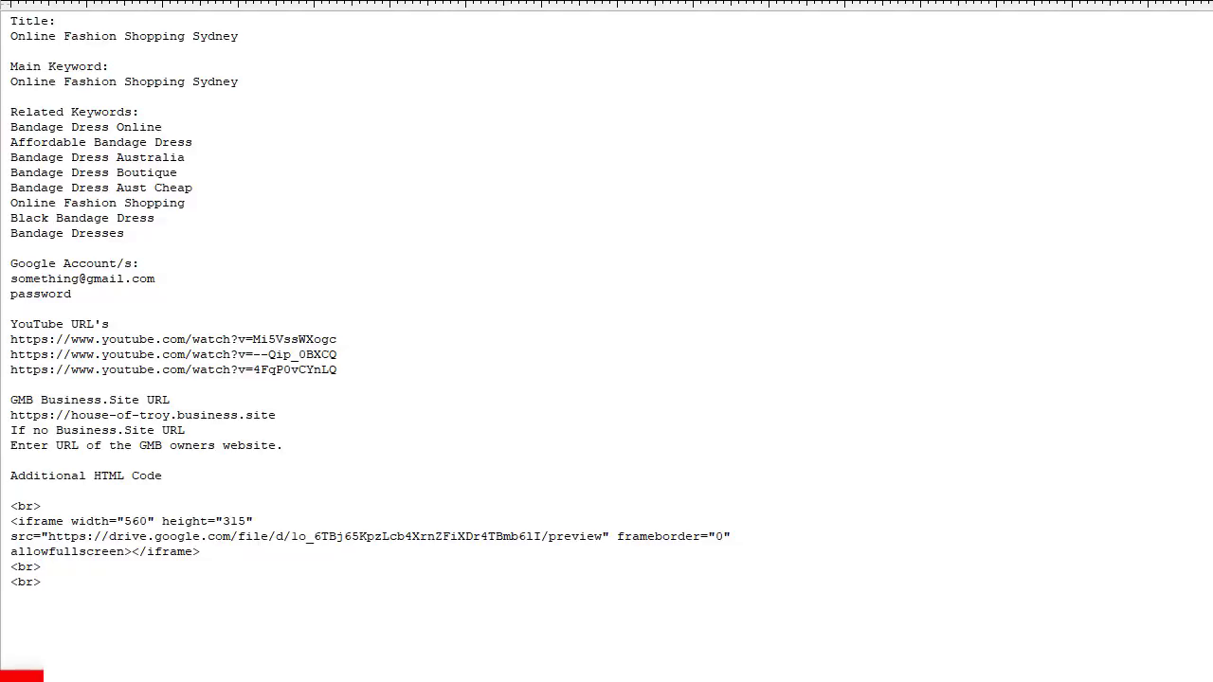
pyautogui.tripleClick(154, 82)
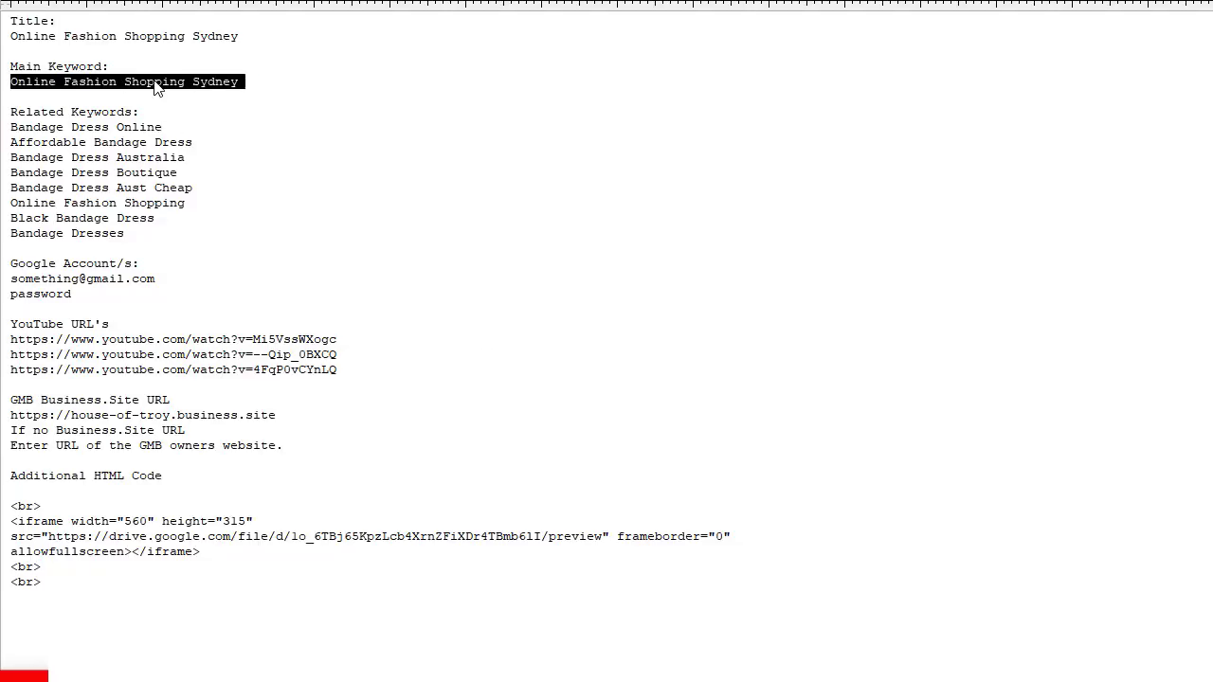
pyautogui.doubleClick(59, 135)
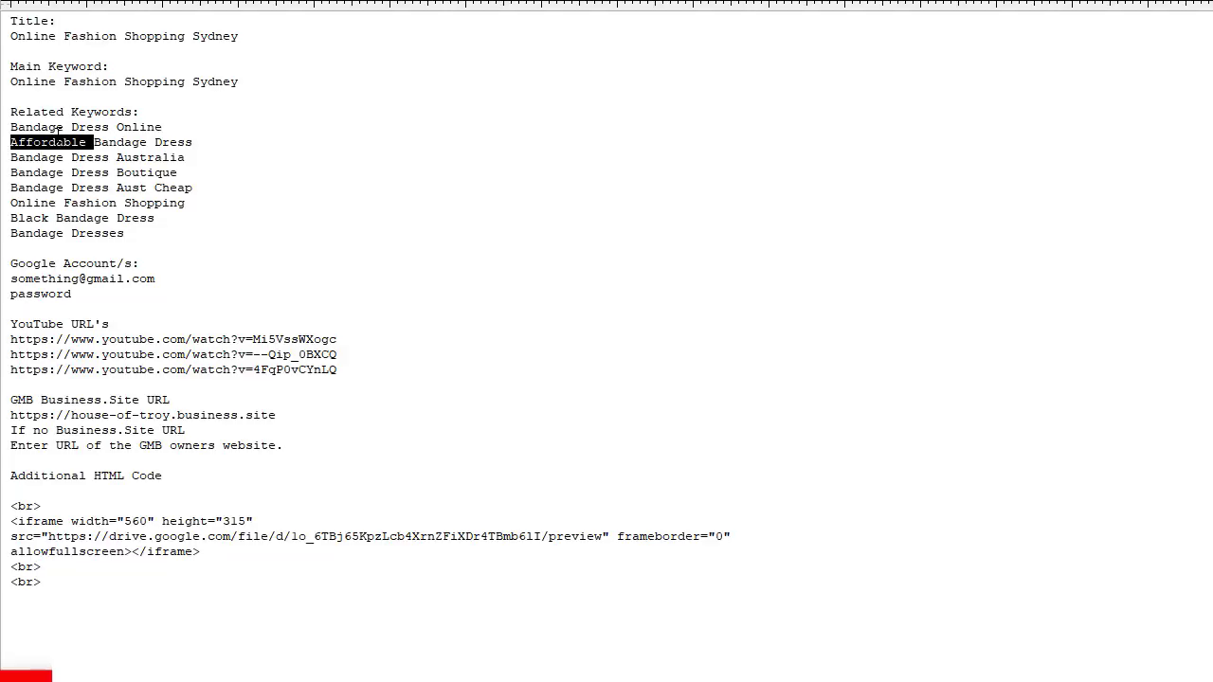
pyautogui.doubleClick(57, 127)
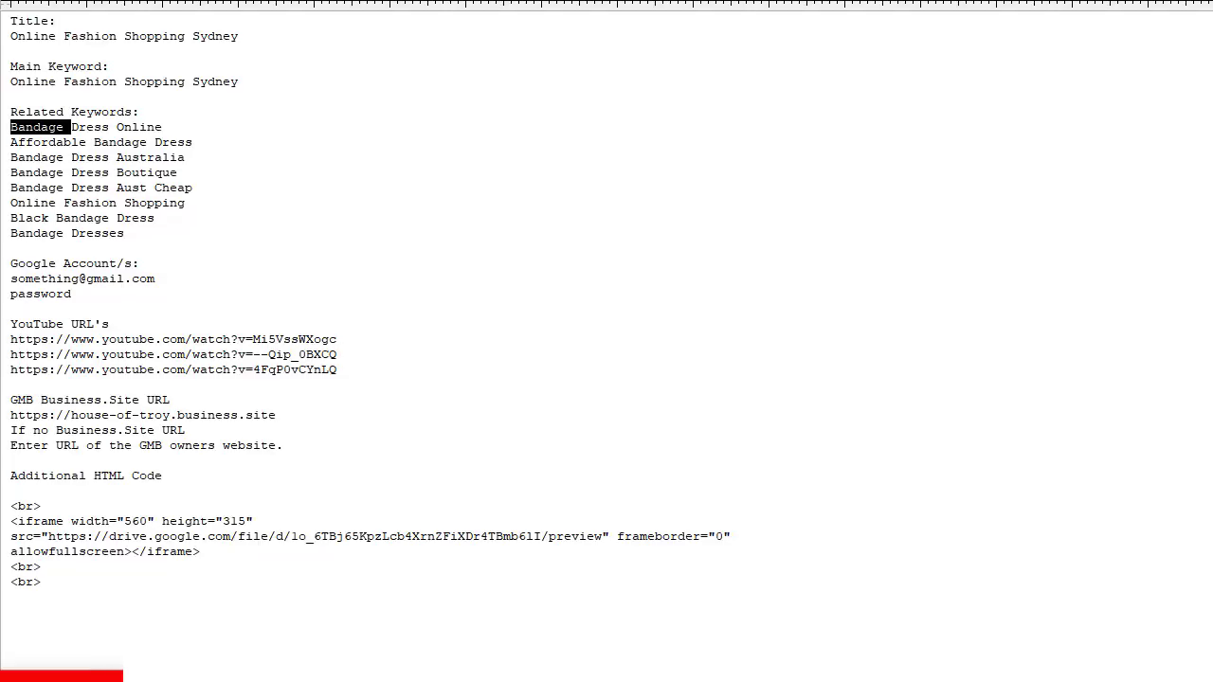
pyautogui.doubleClick(92, 283)
pyautogui.click(92, 283)
pyautogui.doubleClick(125, 341)
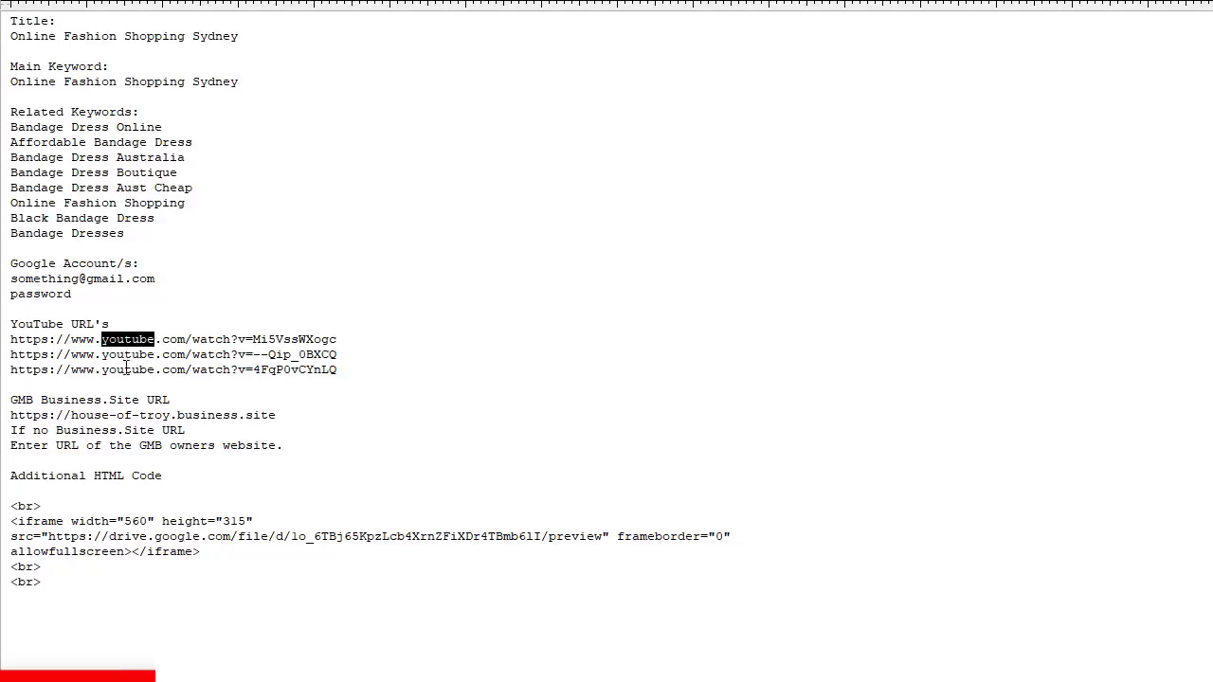
pyautogui.doubleClick(129, 372)
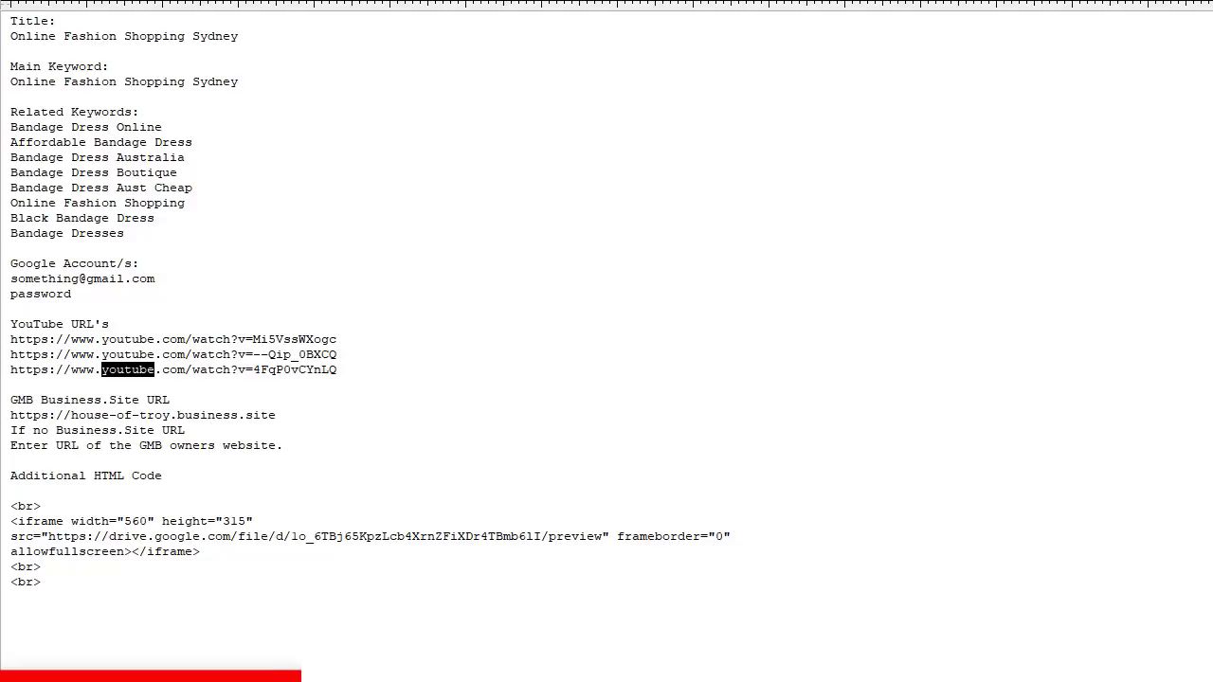
# Step: Highlight business.site in the business site URL and a word in the GMB instructions
pyautogui.moveTo(180, 417); pyautogui.dragTo(297, 421)
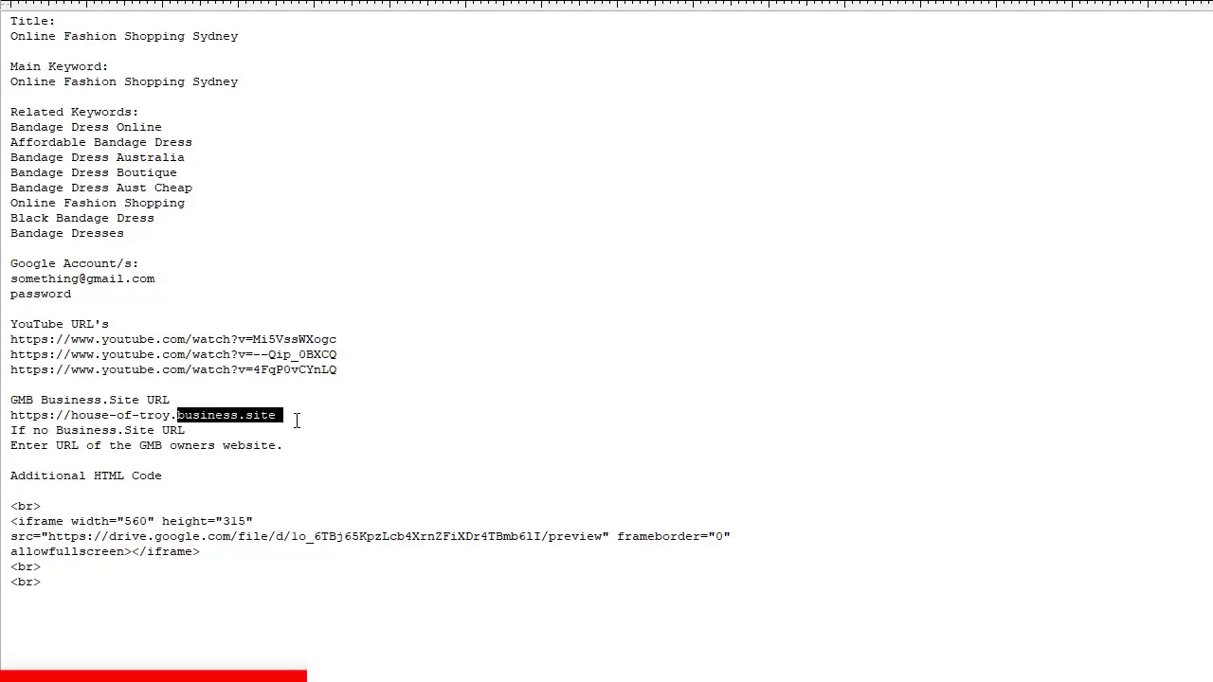
pyautogui.click(206, 417)
pyautogui.doubleClick(207, 417)
pyautogui.click(207, 417)
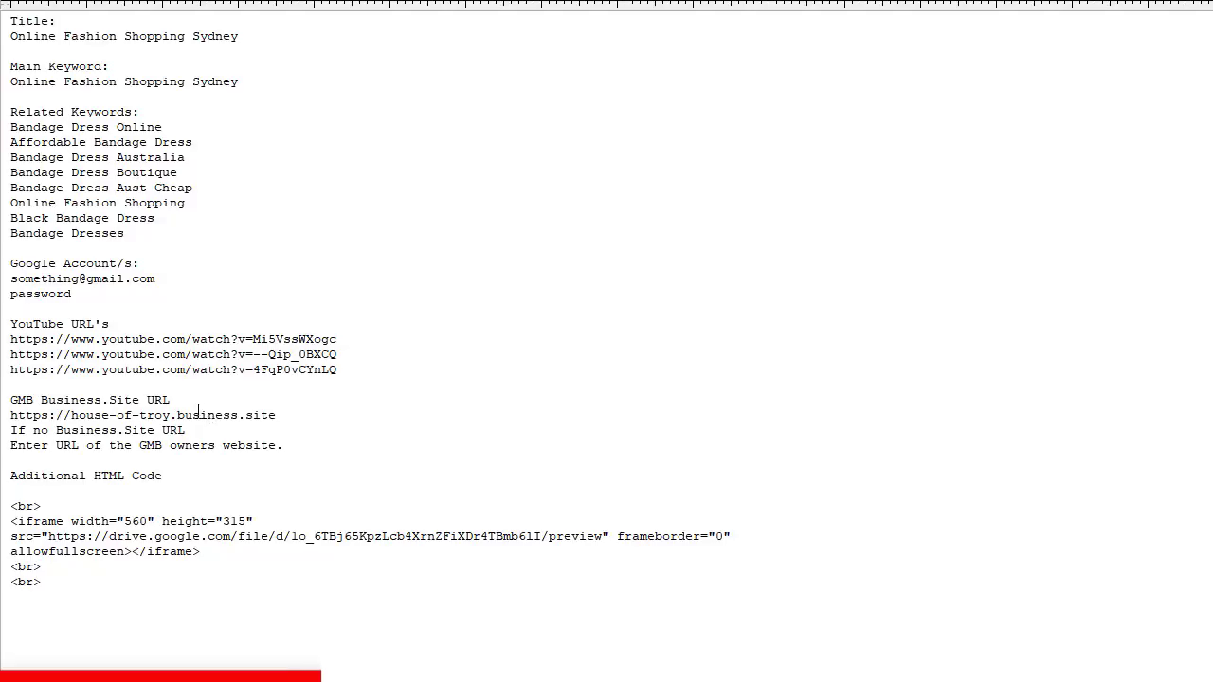
pyautogui.doubleClick(115, 446)
# Step: Select the Additional HTML Code block, then deselect it with the caret on the first <br> line
pyautogui.click(121, 491)
pyautogui.hotkey('shift', 'Down')
pyautogui.hotkey('shift', 'Down')
pyautogui.hotkey('shift', 'Down')
pyautogui.hotkey('shift', 'Down')
pyautogui.hotkey('shift', 'Down')
pyautogui.hotkey('shift', 'Down')
pyautogui.hotkey('shift', 'Down')
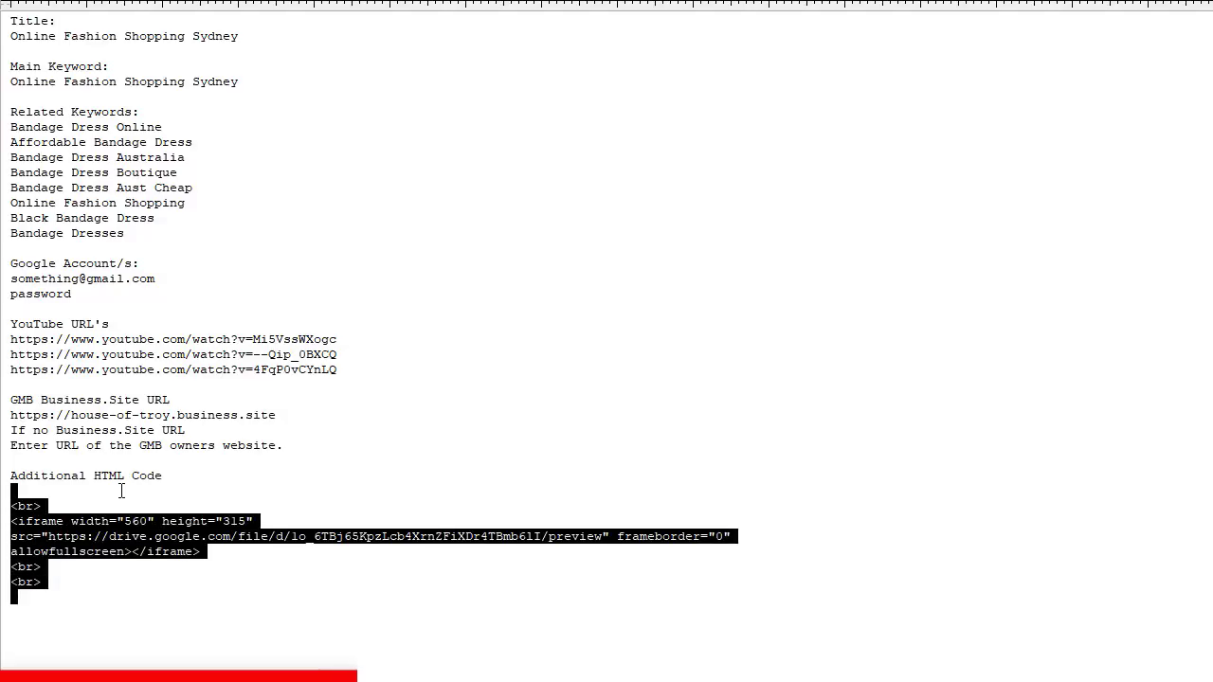
pyautogui.press('Up')
pyautogui.press('Down')
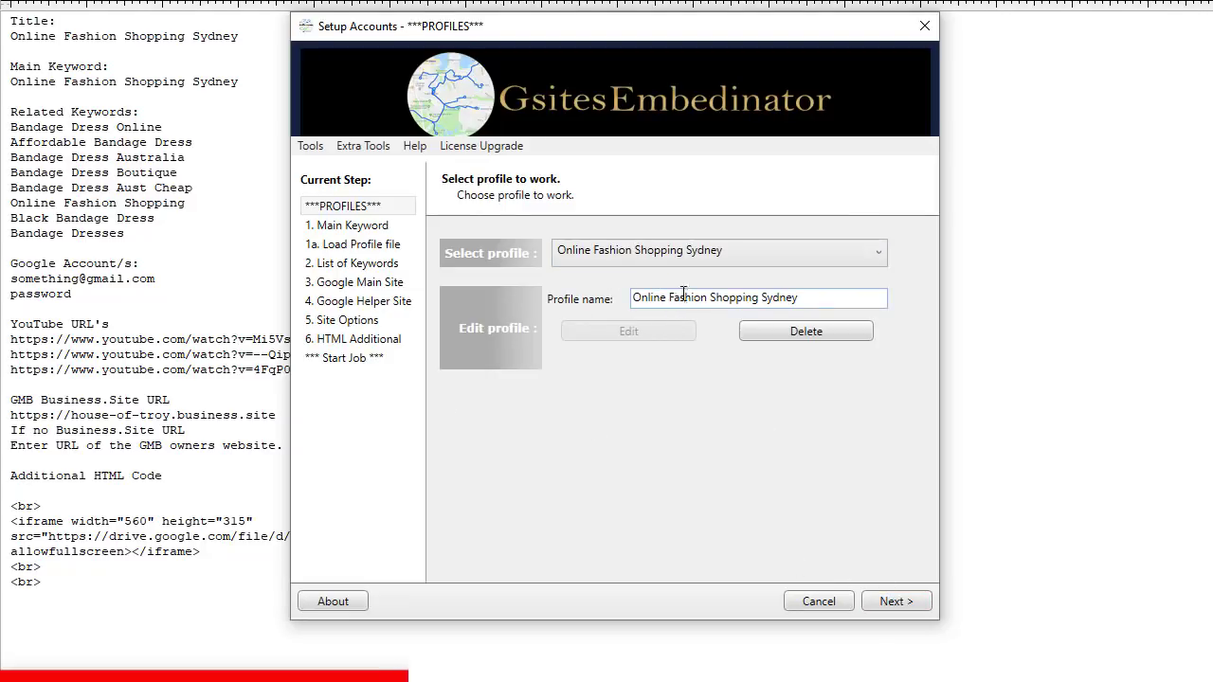
# Step: Replace 'Bondi Sydney' in the main keyword, making it 'Fashion Shopping Paddington Sydney'
pyautogui.click(897, 603)
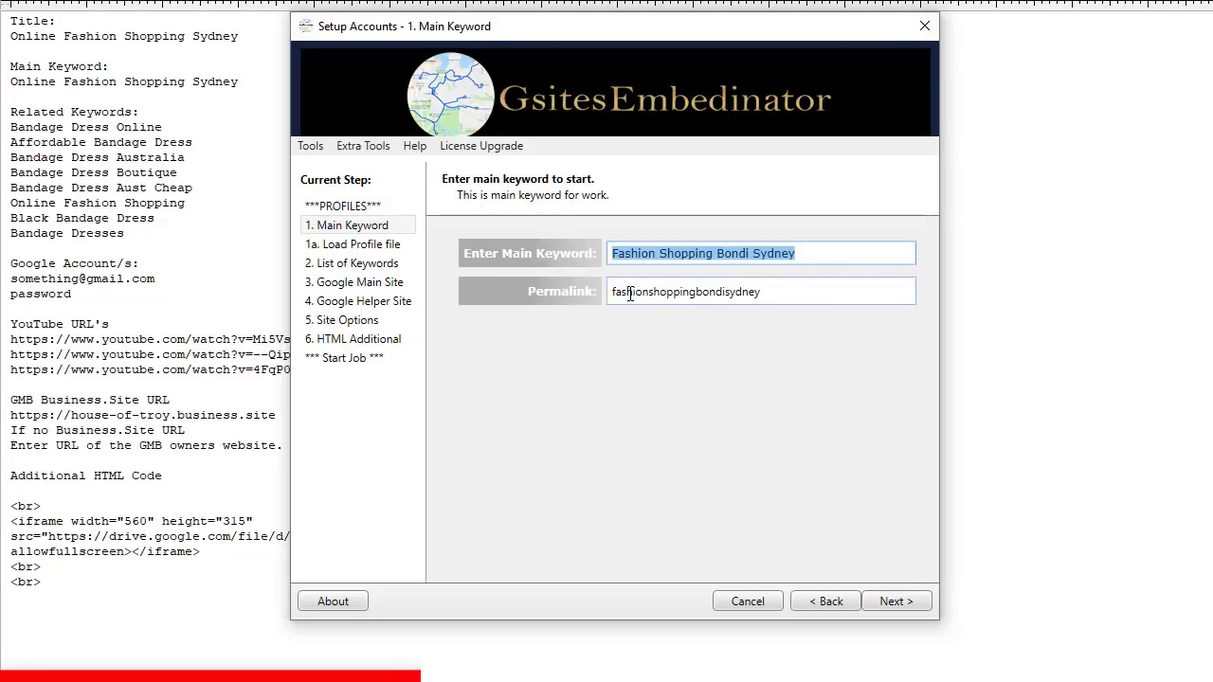
pyautogui.click(709, 256)
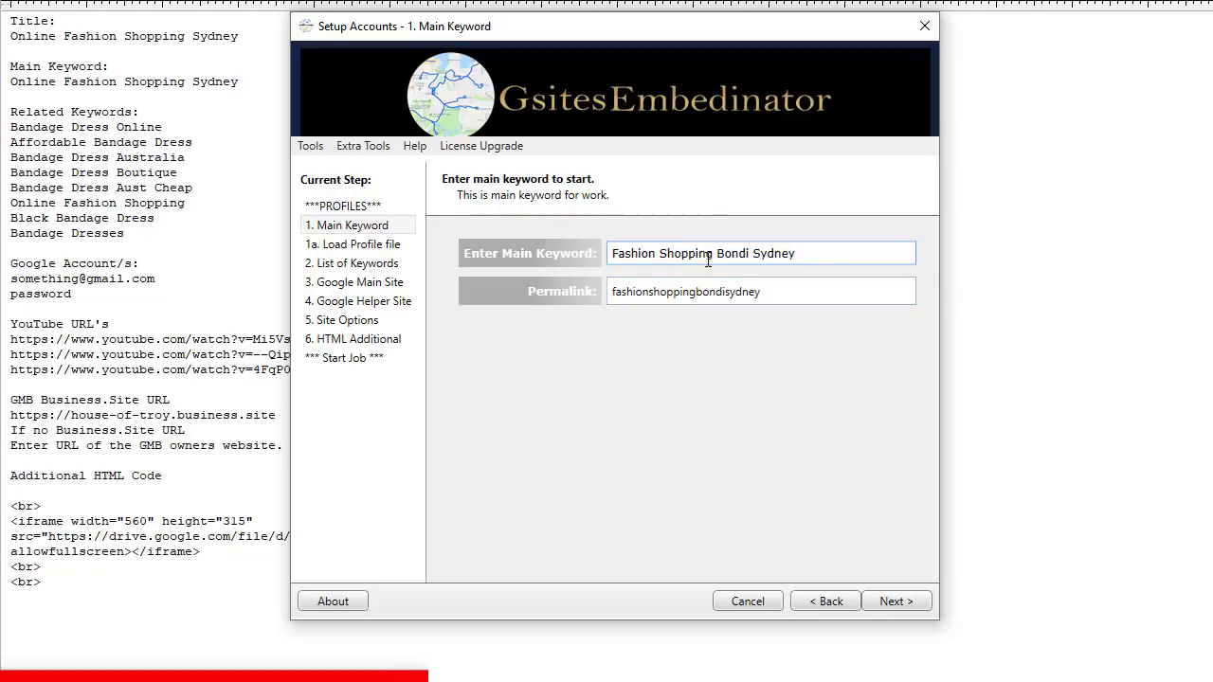
pyautogui.press('Right')
pyautogui.press('Right')
pyautogui.press('Right')
pyautogui.press('Right')
pyautogui.press('Right')
pyautogui.press('Right')
pyautogui.press('Right')
pyautogui.press('Right')
pyautogui.press('Right')
pyautogui.press('Right')
pyautogui.press('Right')
pyautogui.press('Right')
pyautogui.press('Right')
pyautogui.press('Right')
pyautogui.press('BackSpace')
pyautogui.press('BackSpace')
pyautogui.press('BackSpace')
pyautogui.press('BackSpace')
pyautogui.press('BackSpace')
pyautogui.press('BackSpace')
pyautogui.press('BackSpace')
pyautogui.press('BackSpace')
pyautogui.press('BackSpace')
pyautogui.press('BackSpace')
pyautogui.press('BackSpace')
pyautogui.press('BackSpace')
pyautogui.write('S')
pyautogui.press('BackSpace')
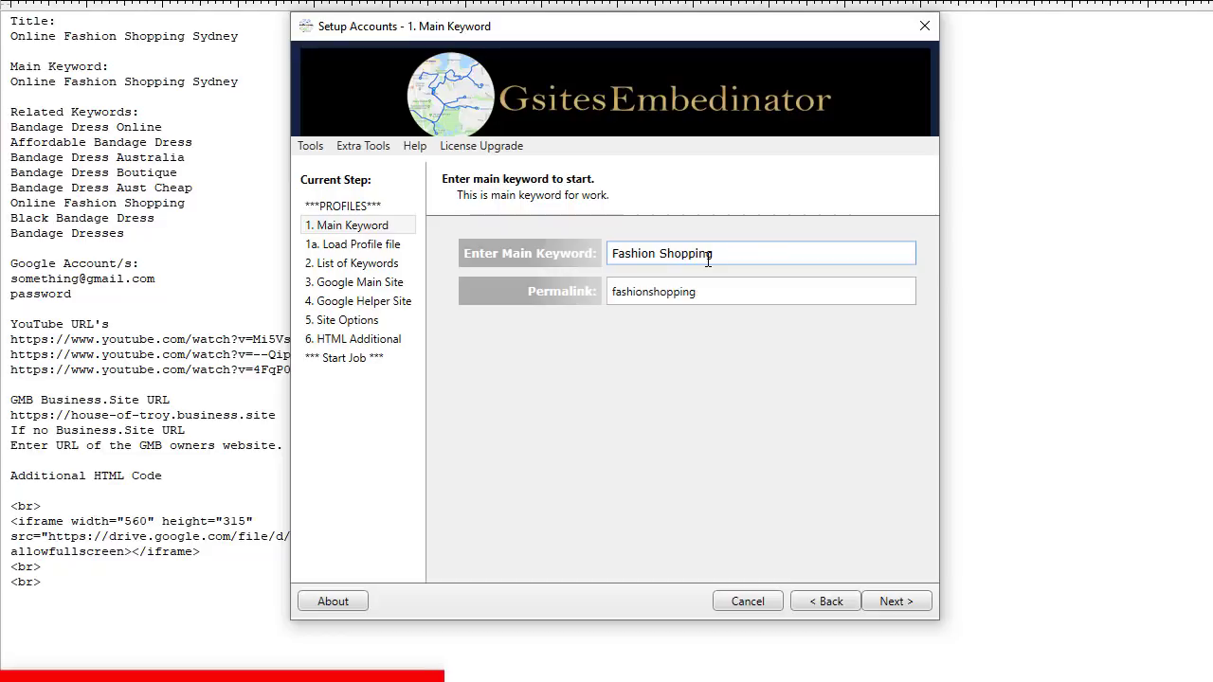
pyautogui.write('Paddington S')
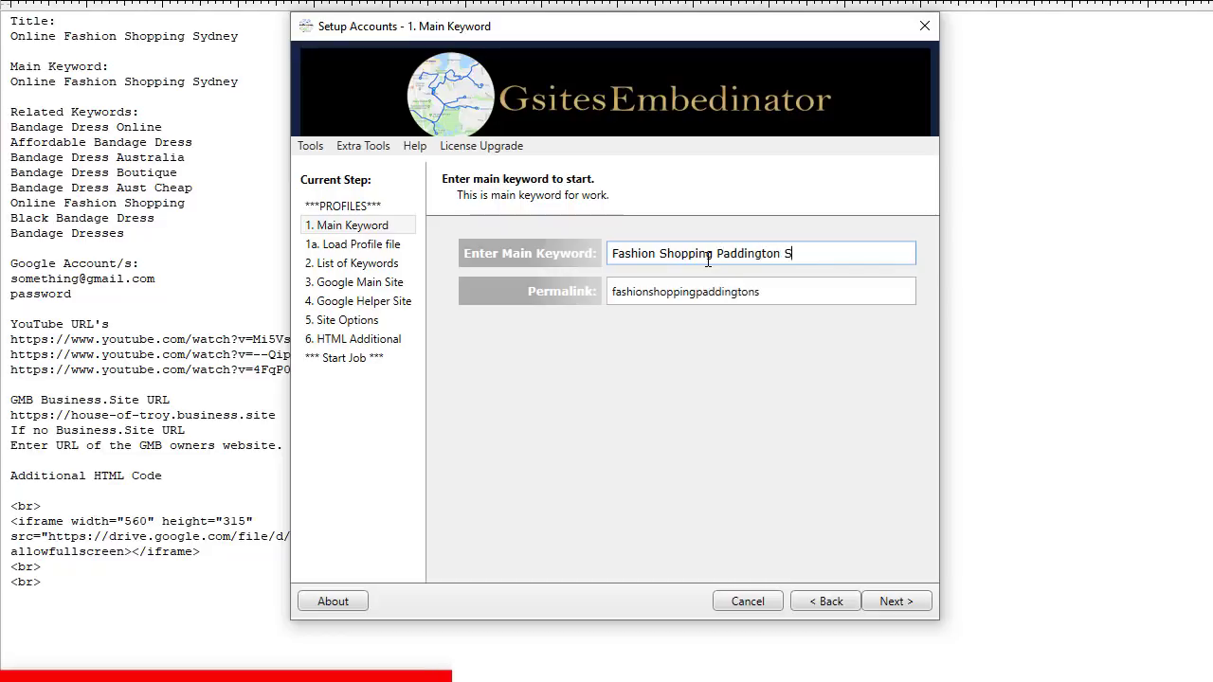
pyautogui.write('ydney')
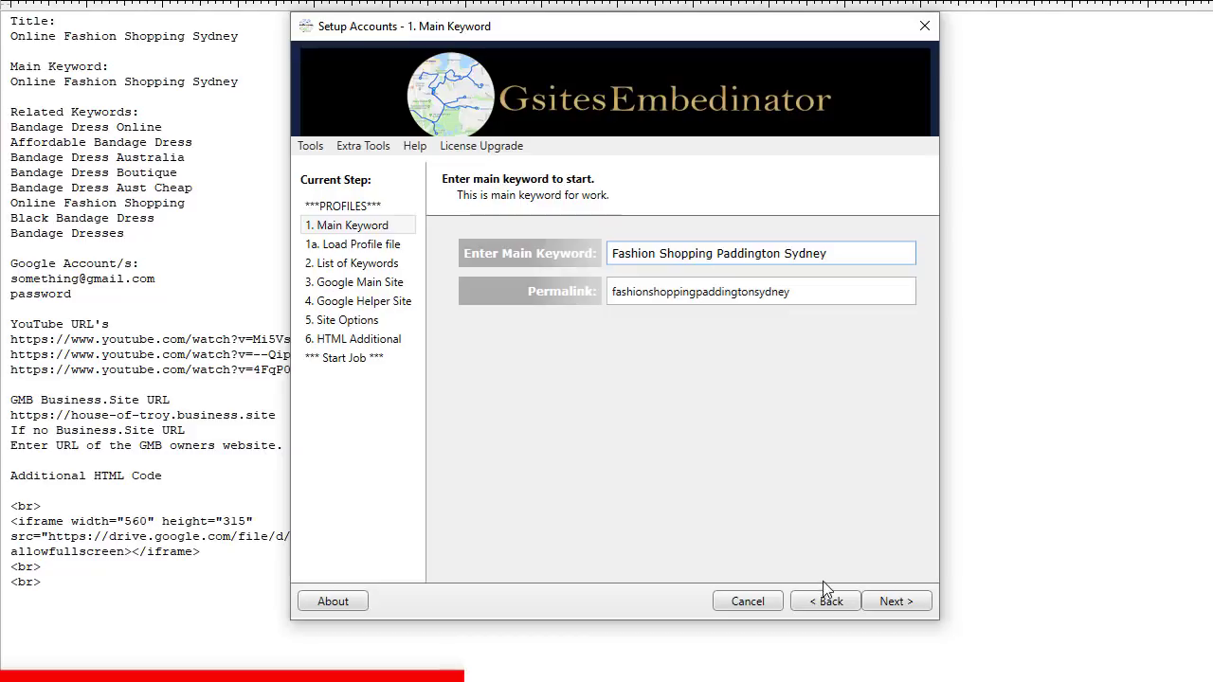
pyautogui.click(905, 604)
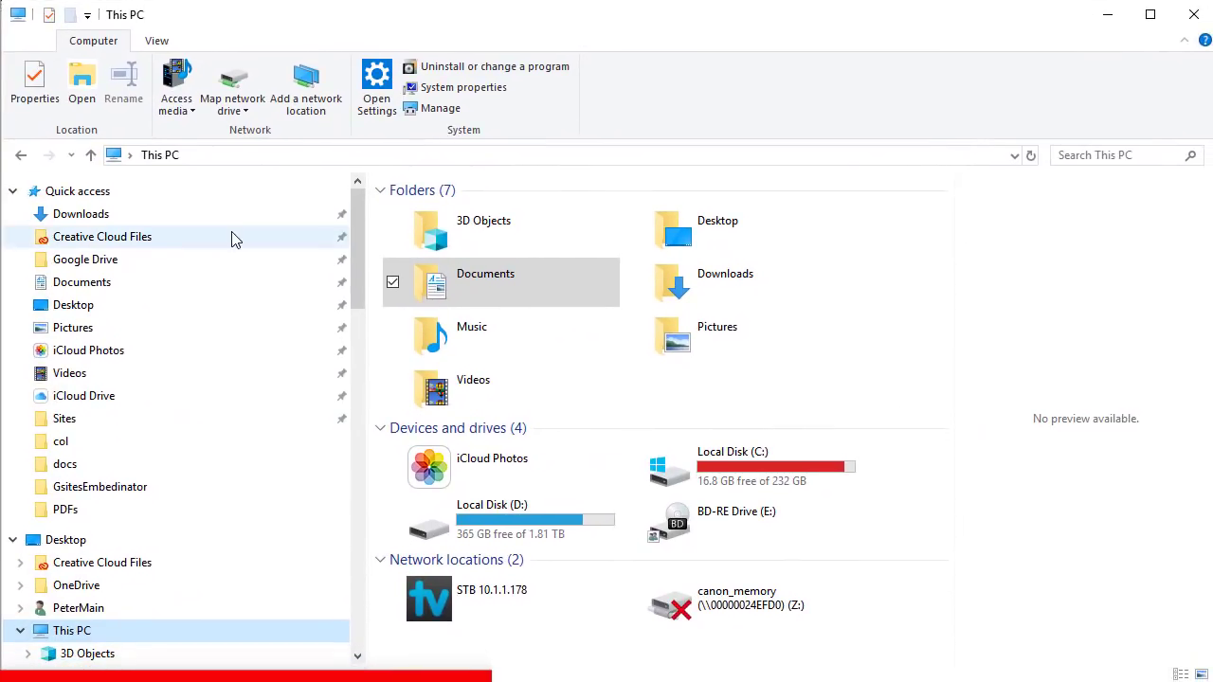
# Step: In Documents > GoogleRouteCreator > GMB Files, sort by date modified and select the newest GMB file
pyautogui.click(57, 282)
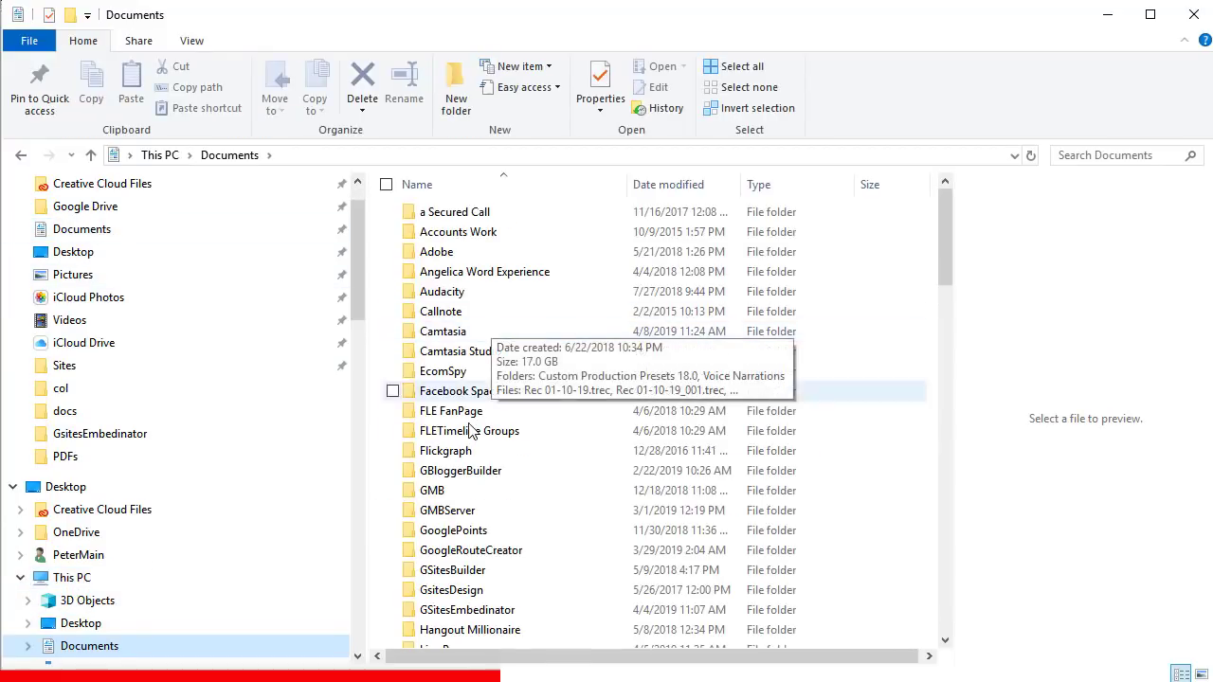
pyautogui.click(473, 554)
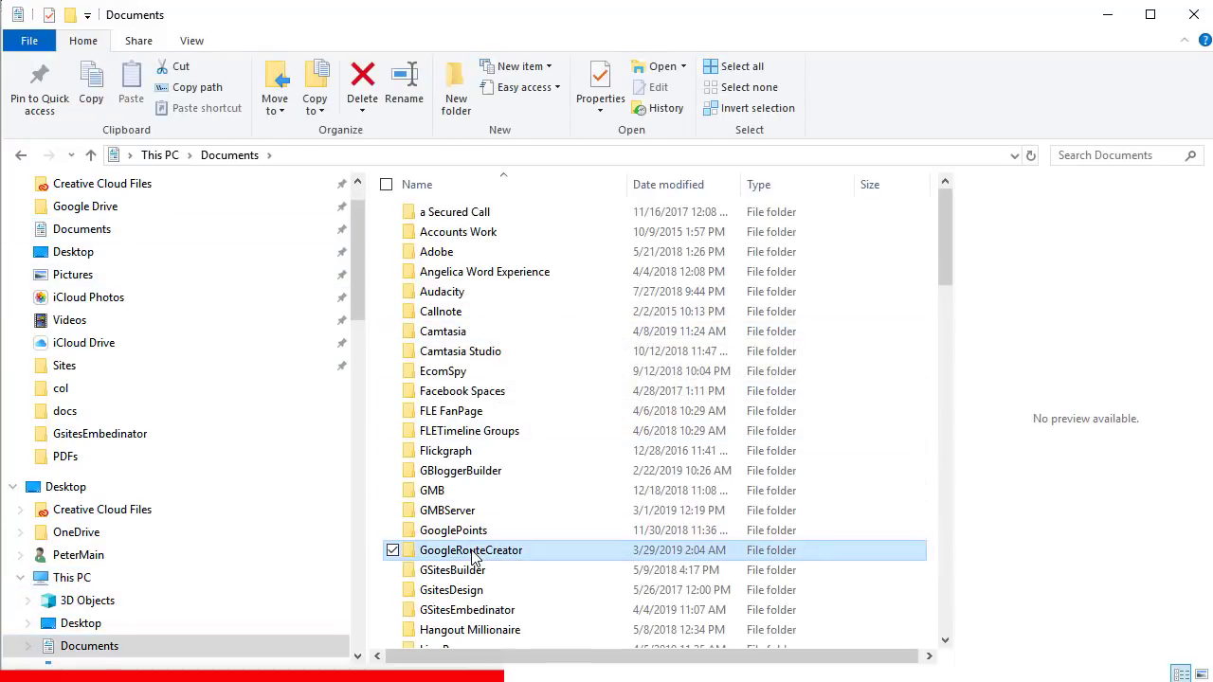
pyautogui.doubleClick(473, 553)
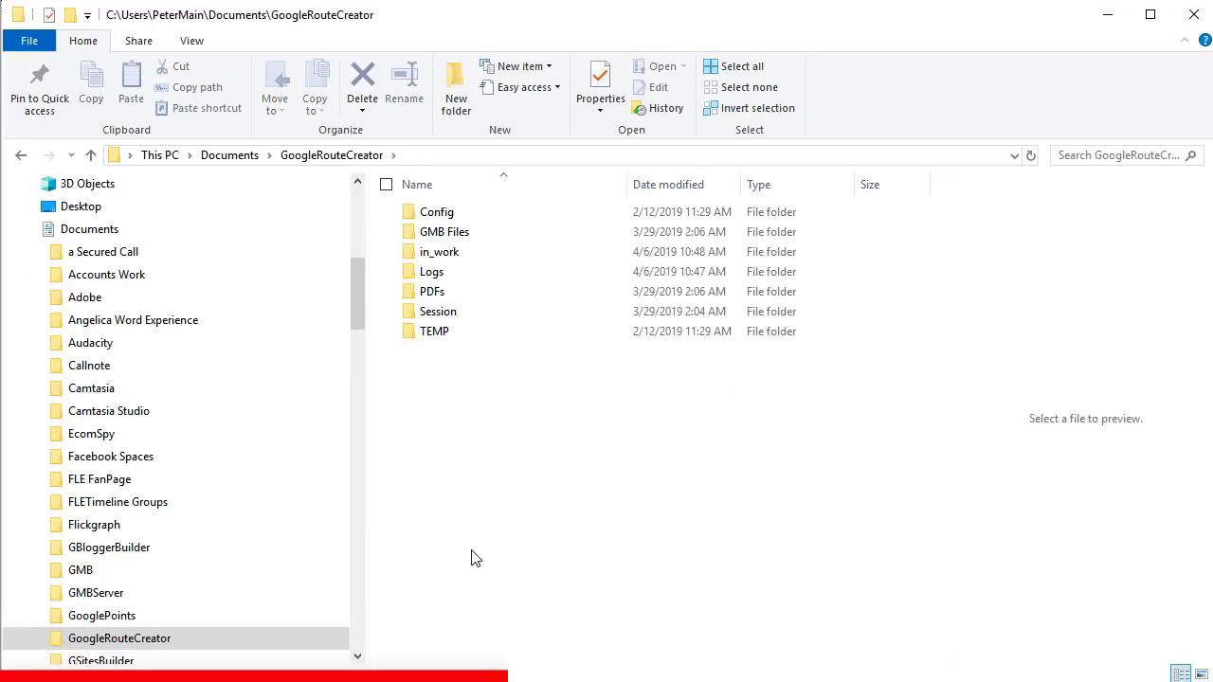
pyautogui.doubleClick(471, 231)
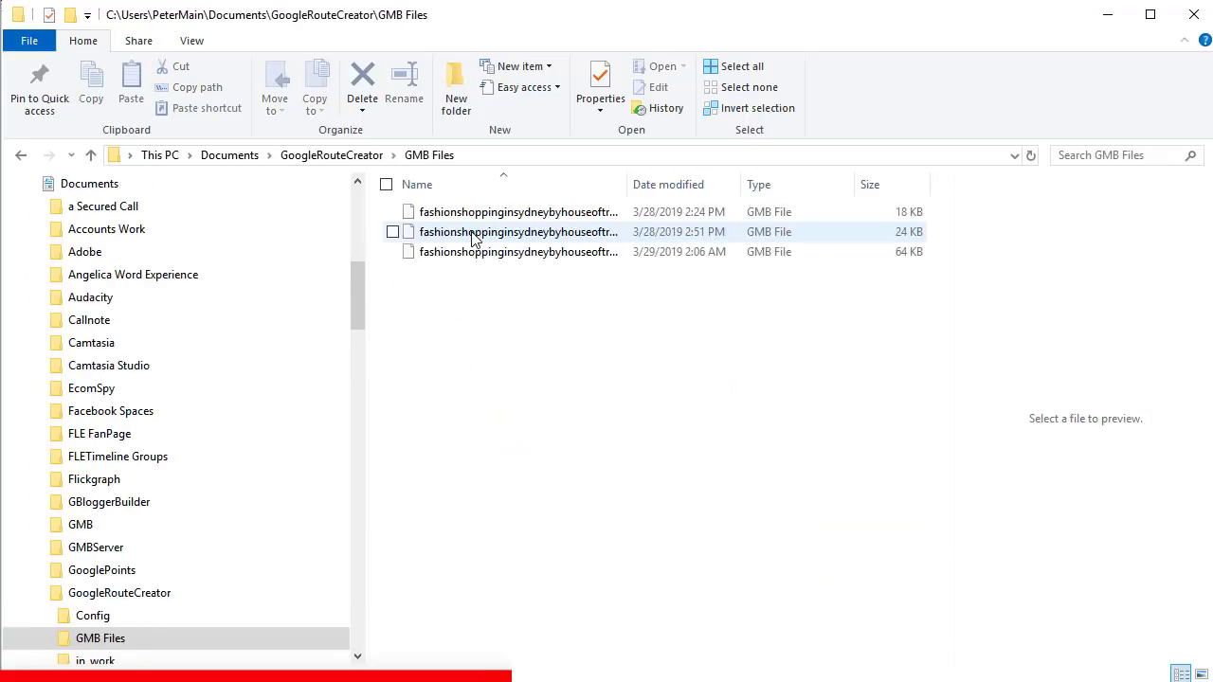
pyautogui.click(473, 238)
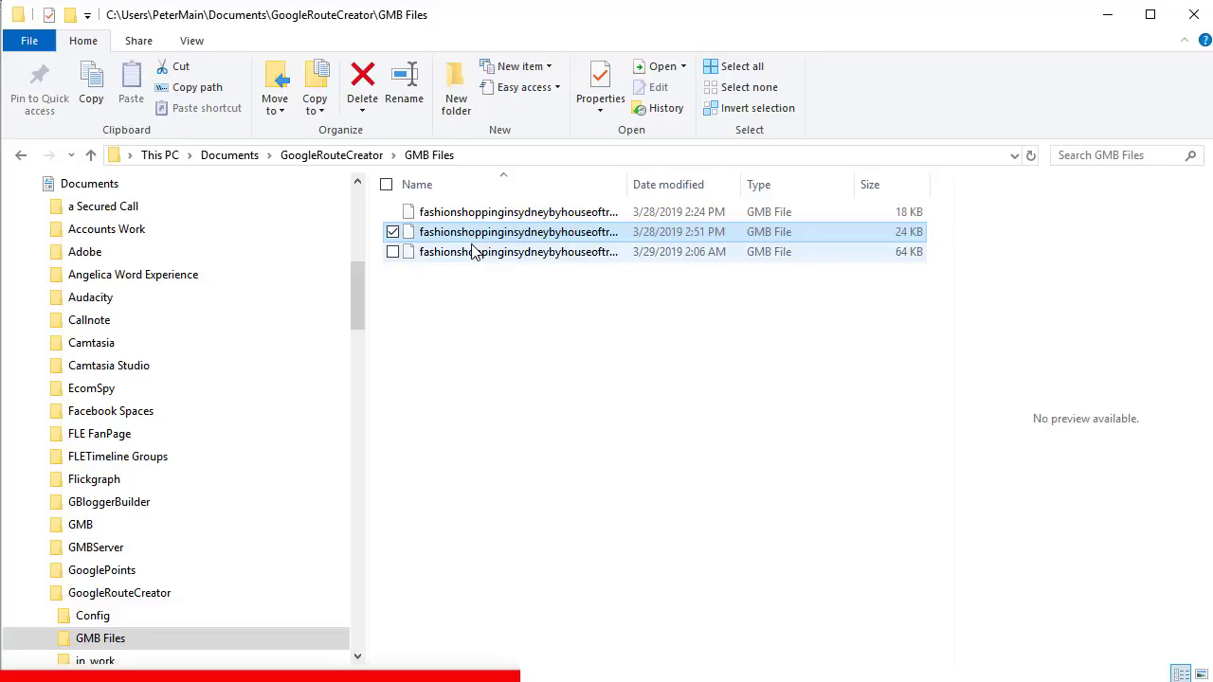
pyautogui.click(661, 189)
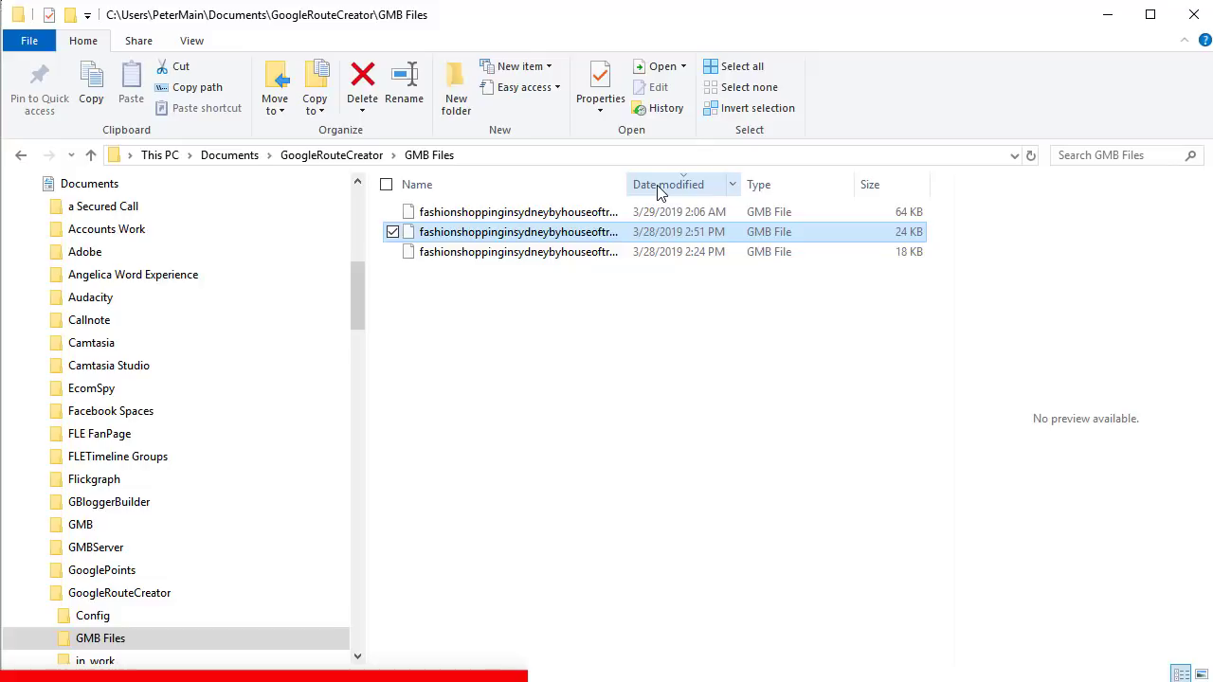
pyautogui.click(562, 216)
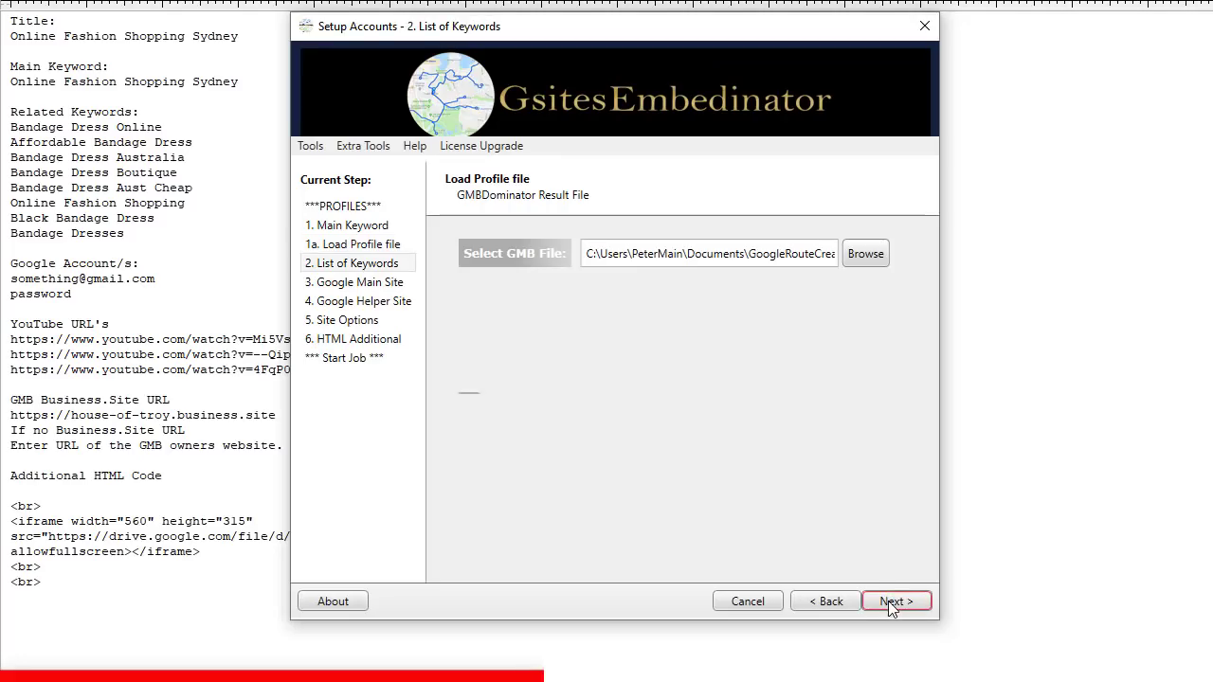
# Step: Select all eight related keywords in the keyword list
pyautogui.click(725, 368)
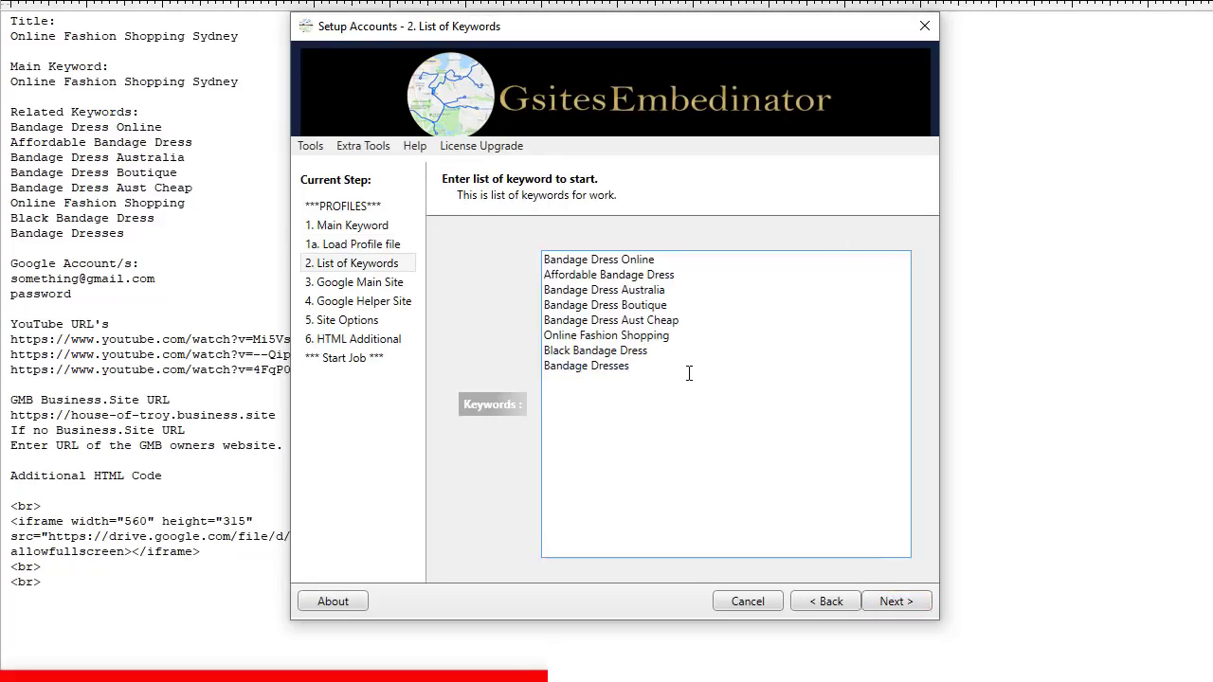
pyautogui.moveTo(689, 372); pyautogui.dragTo(561, 244)
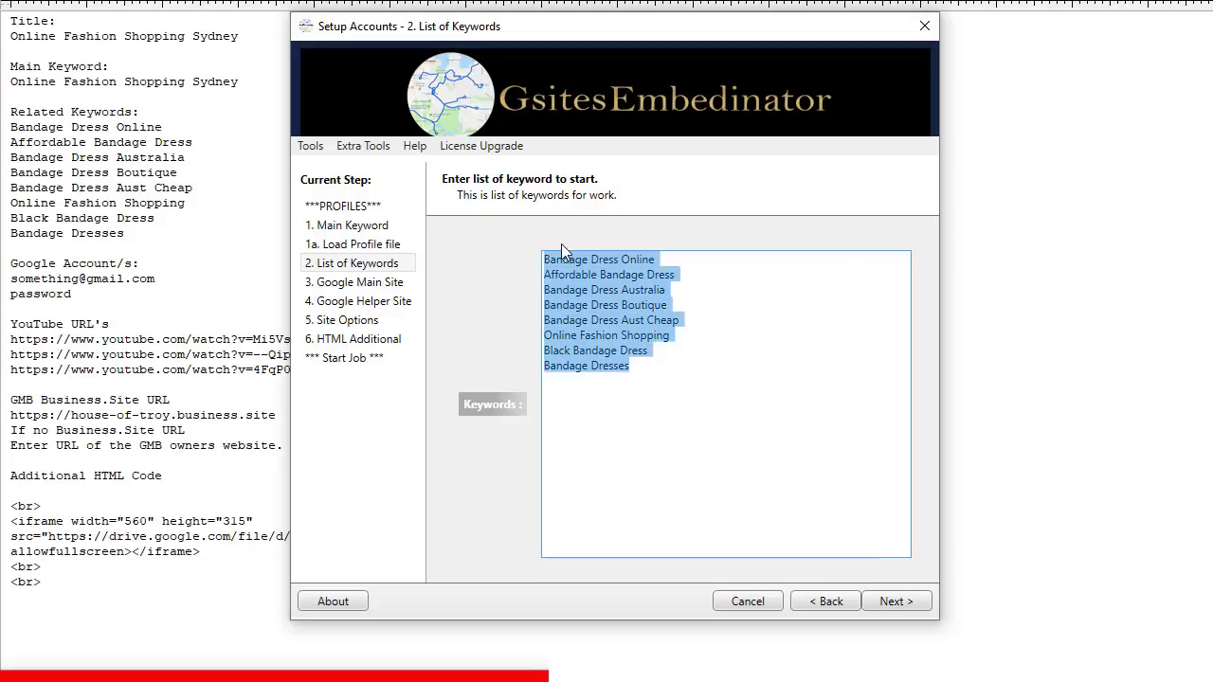
pyautogui.click(914, 605)
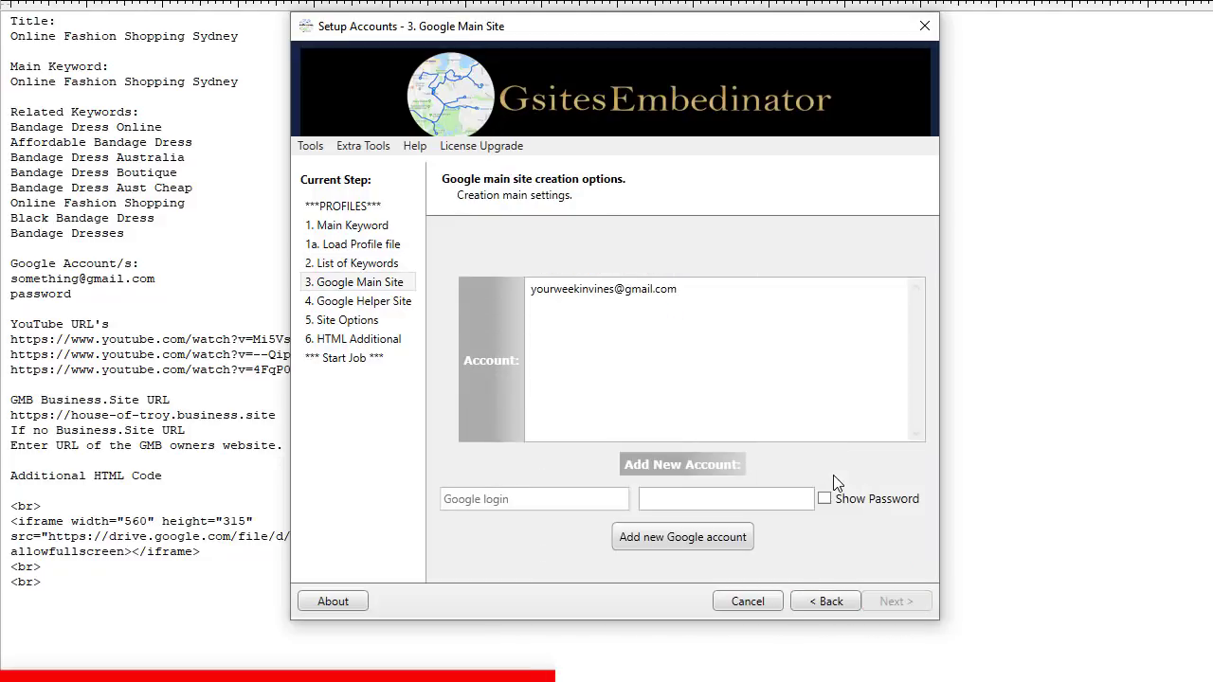
# Step: Choose the saved Google account for the main site
pyautogui.click(652, 291)
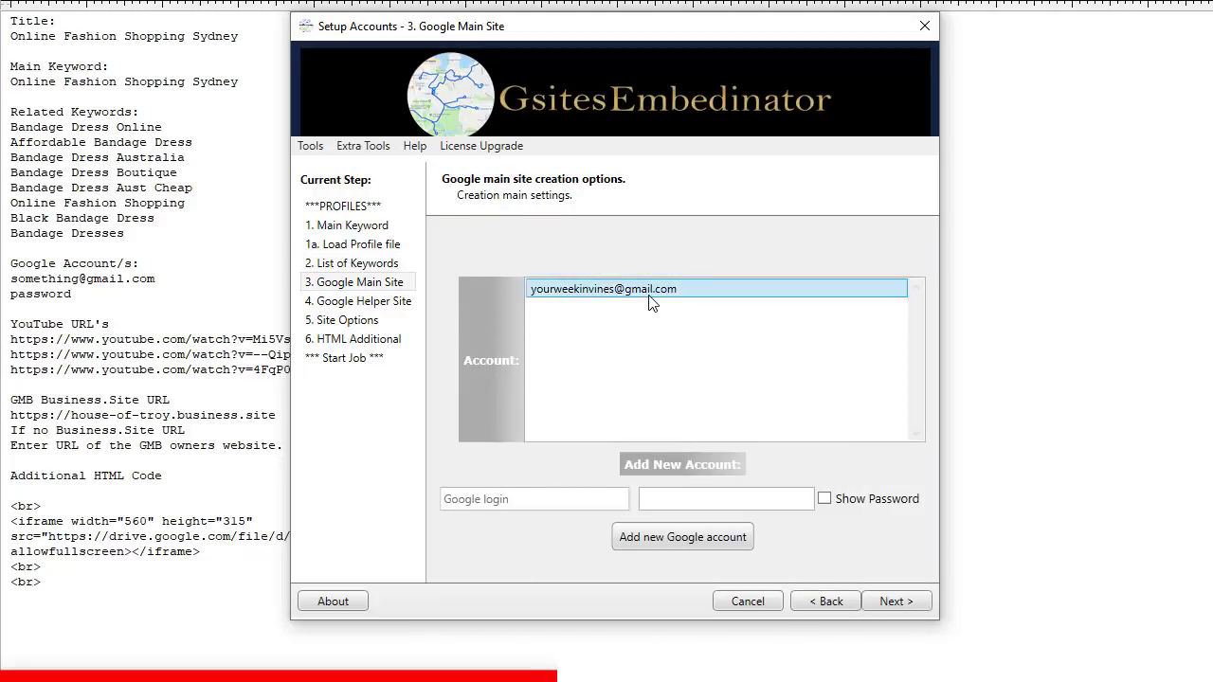
pyautogui.click(538, 498)
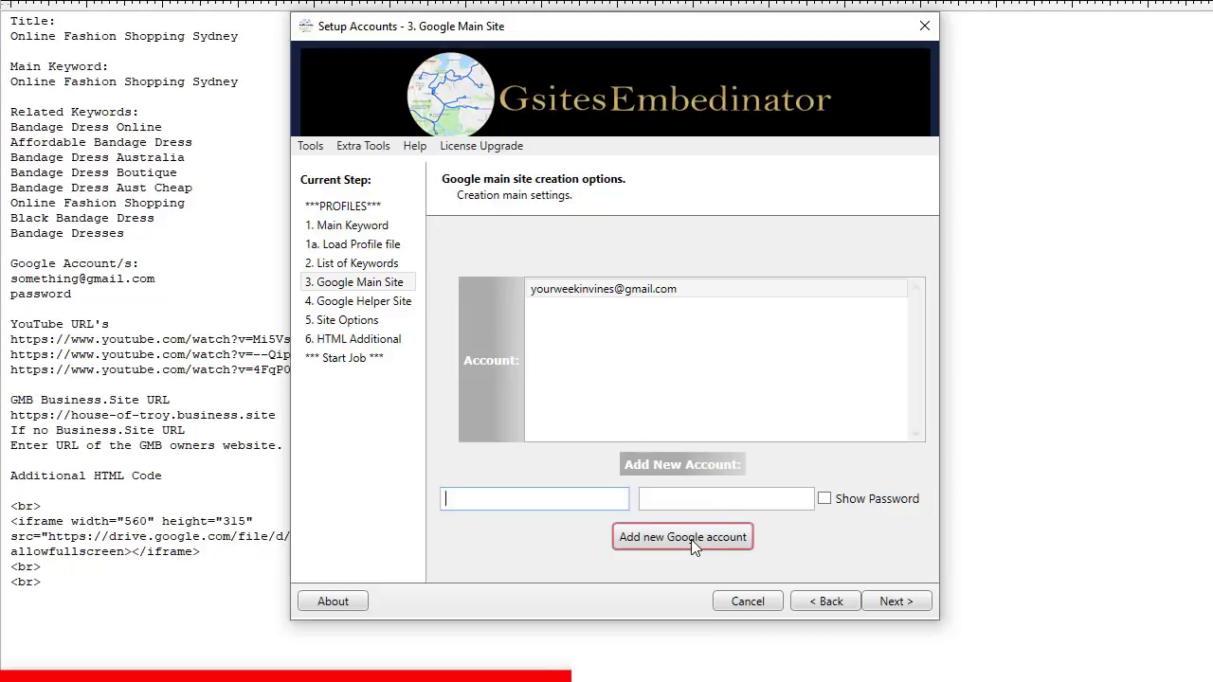
pyautogui.click(619, 292)
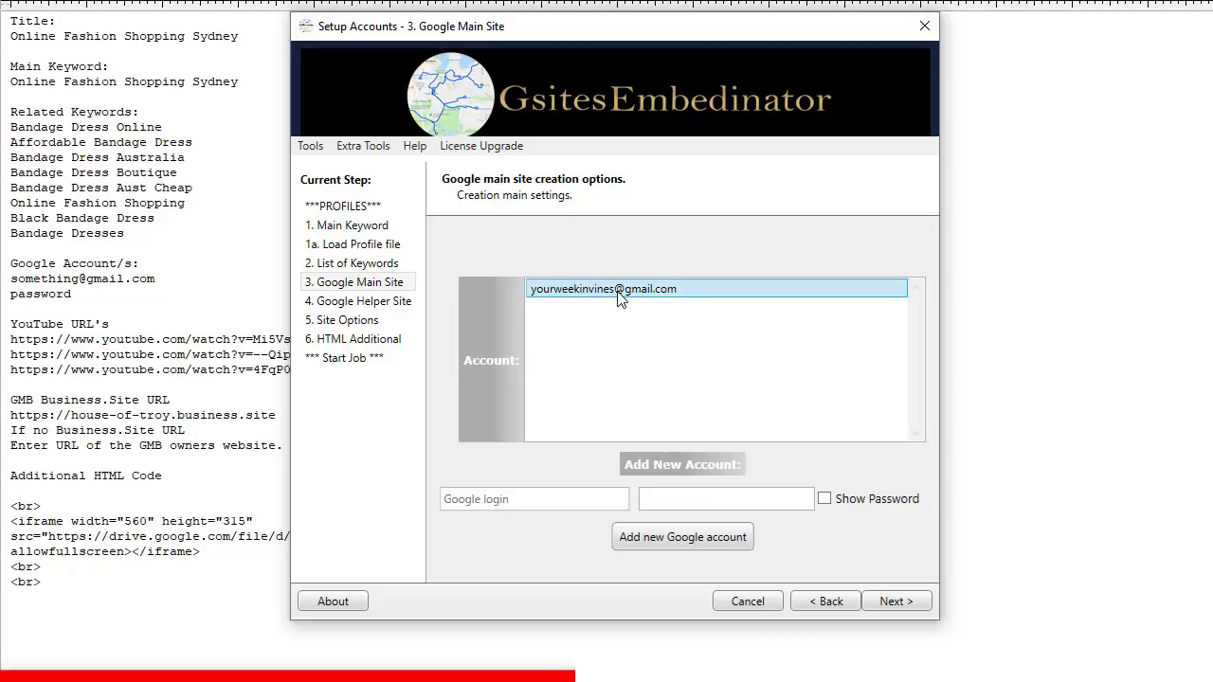
pyautogui.click(895, 603)
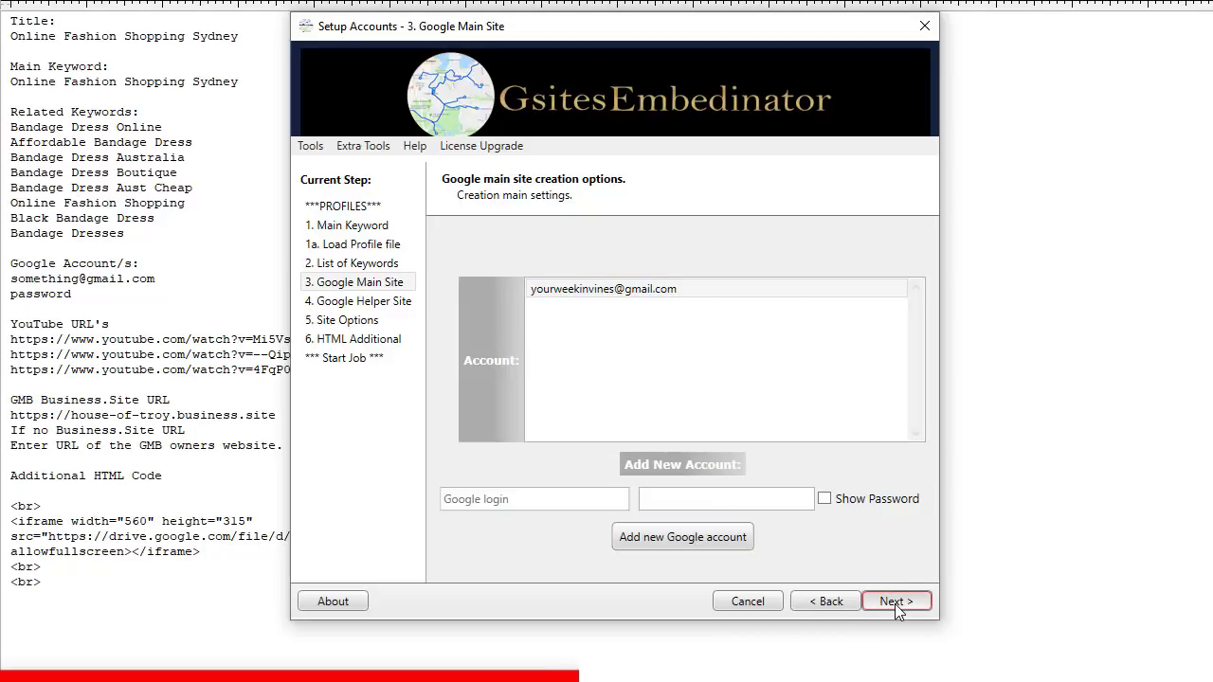
# Step: Keep the house-of-troy business site URL and the three YouTube video URLs unchanged
pyautogui.click(675, 274)
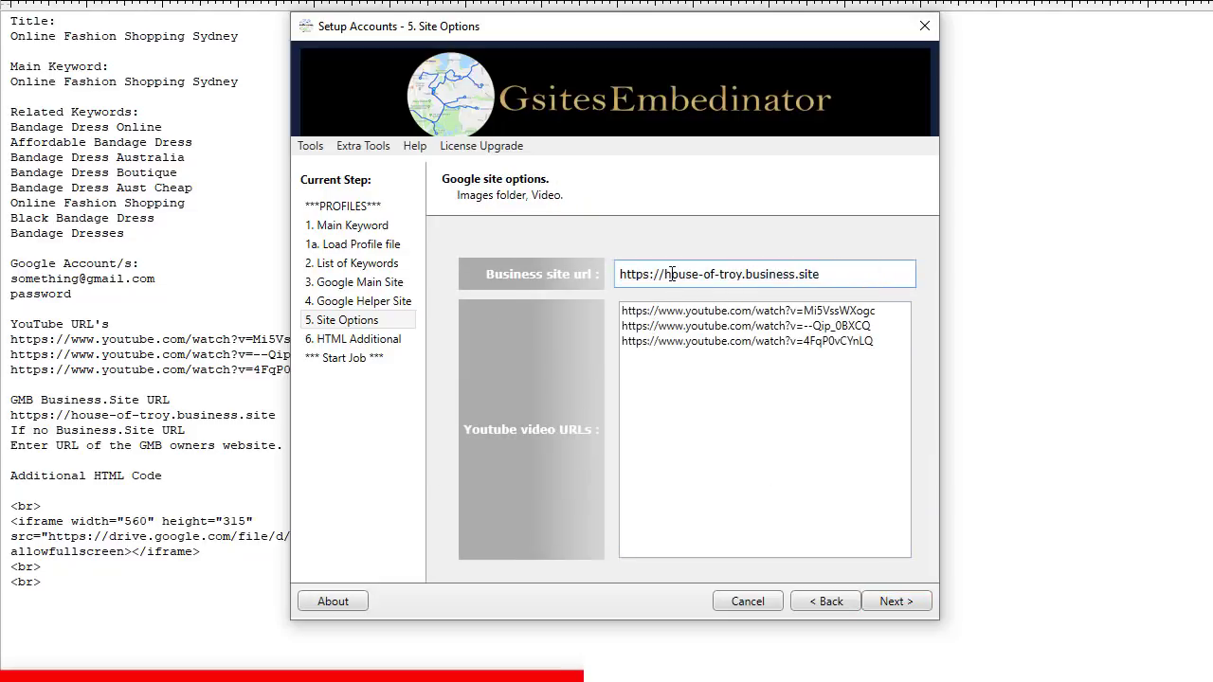
pyautogui.doubleClick(670, 274)
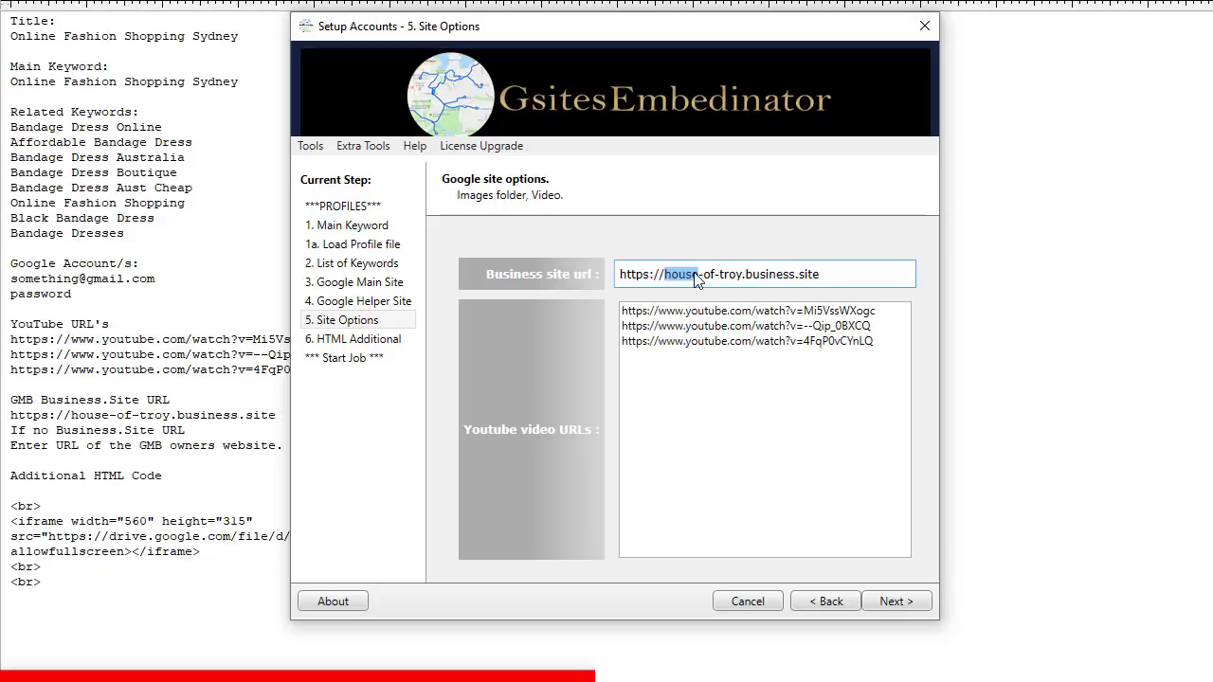
pyautogui.moveTo(886, 342); pyautogui.dragTo(580, 300)
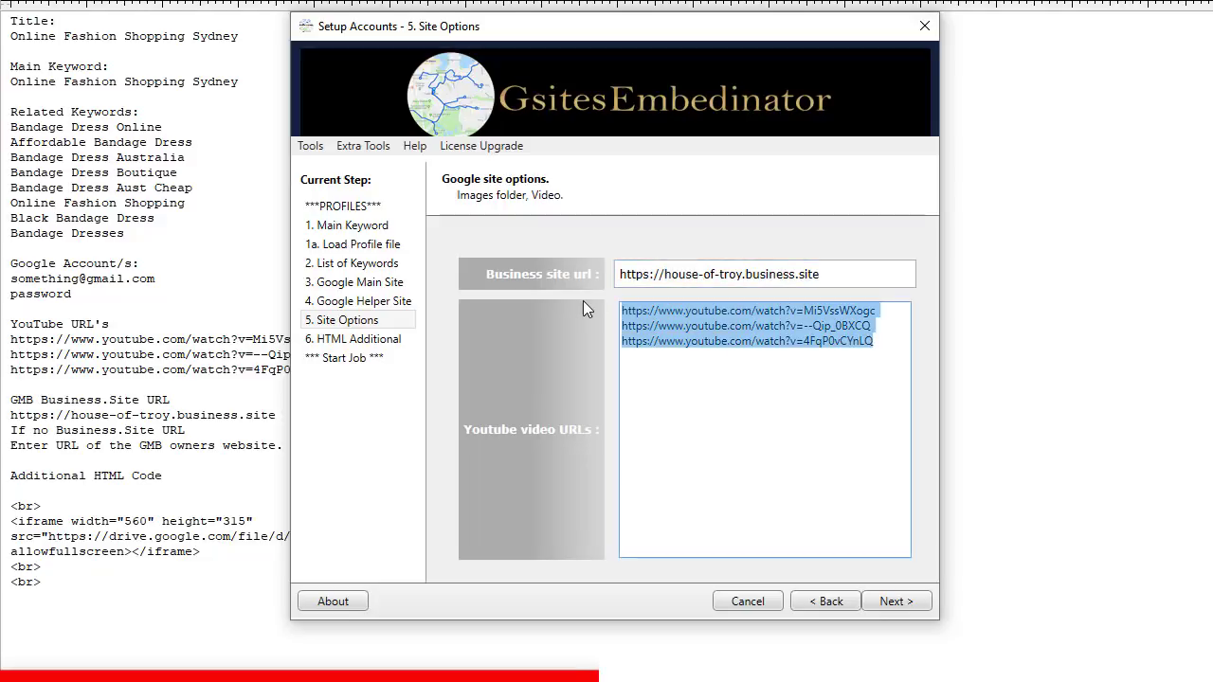
pyautogui.click(693, 355)
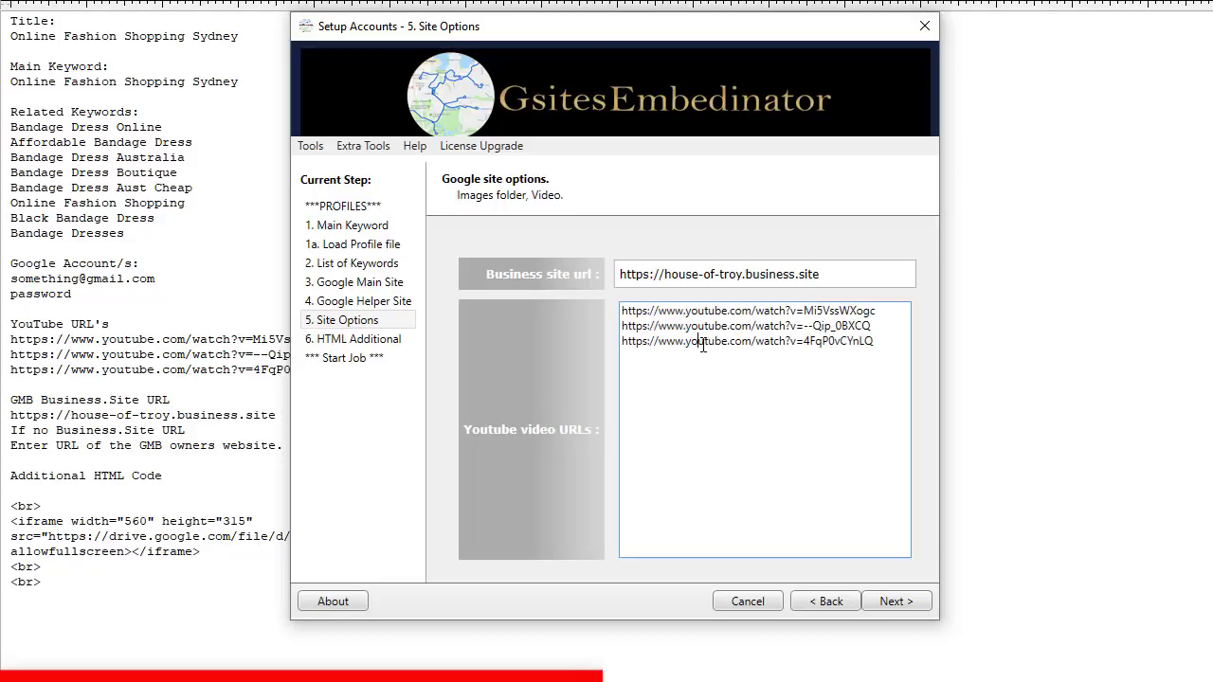
pyautogui.doubleClick(702, 346)
pyautogui.moveTo(873, 343); pyautogui.dragTo(875, 346)
pyautogui.click(658, 348)
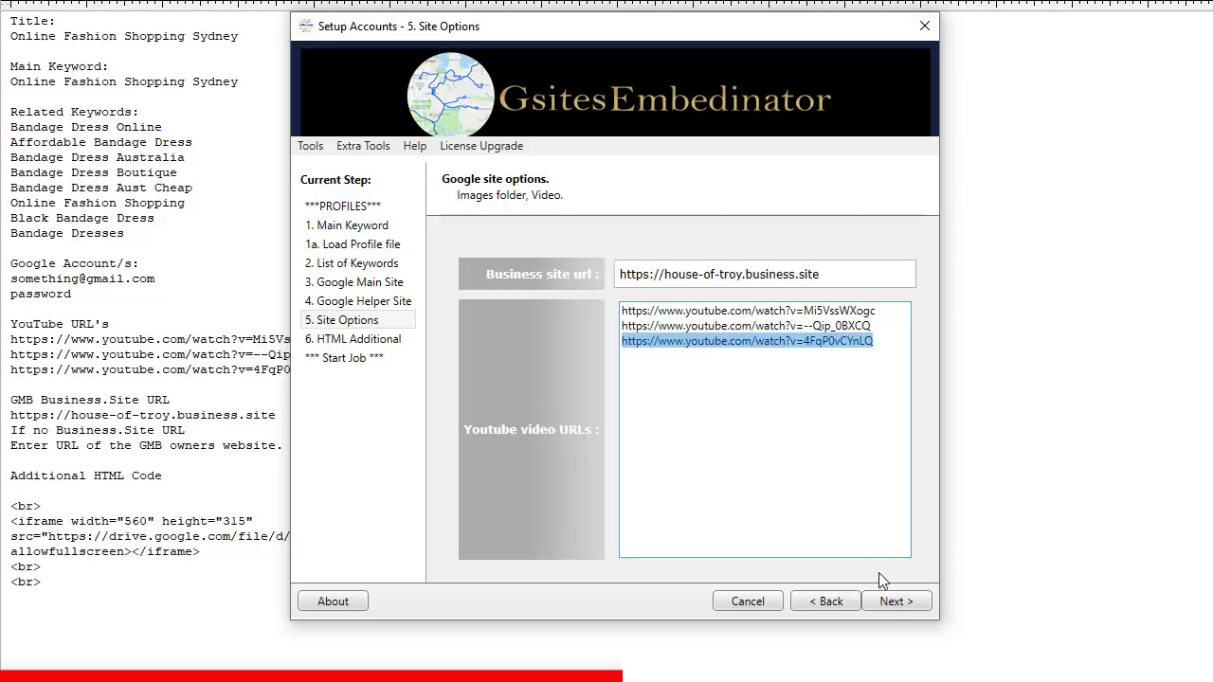
pyautogui.click(893, 603)
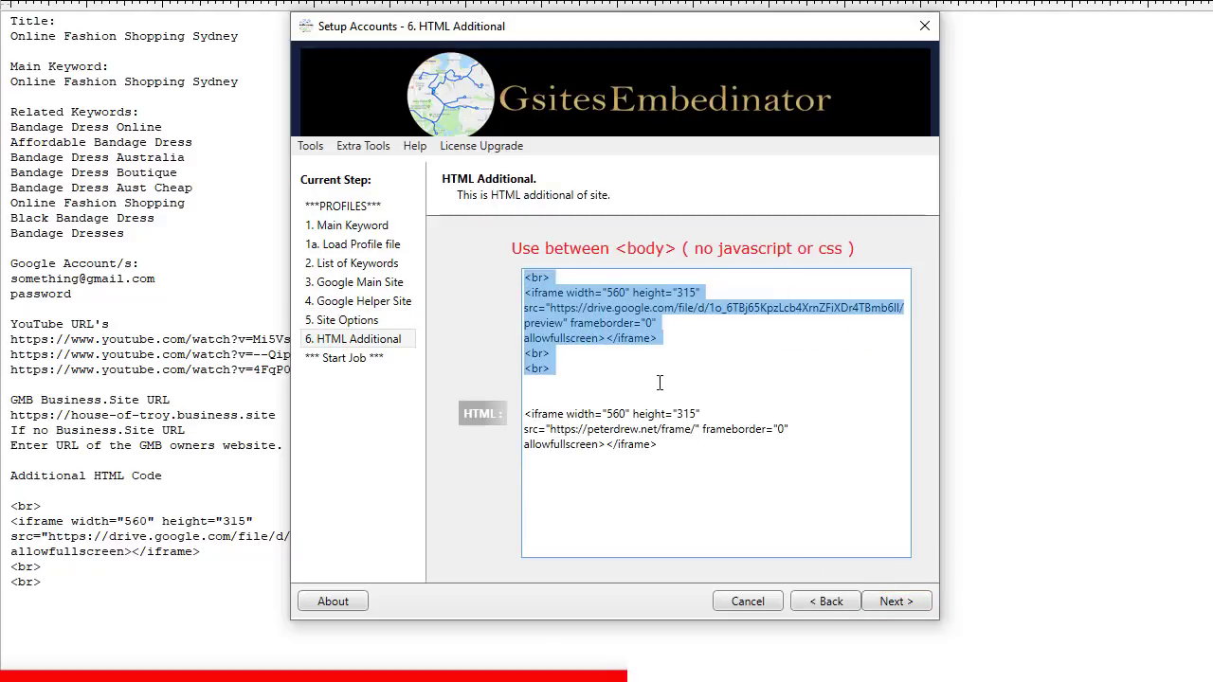
# Step: Delete the peterdrew.net iframe, leaving only the Google Drive PDF preview embed
pyautogui.click(656, 384)
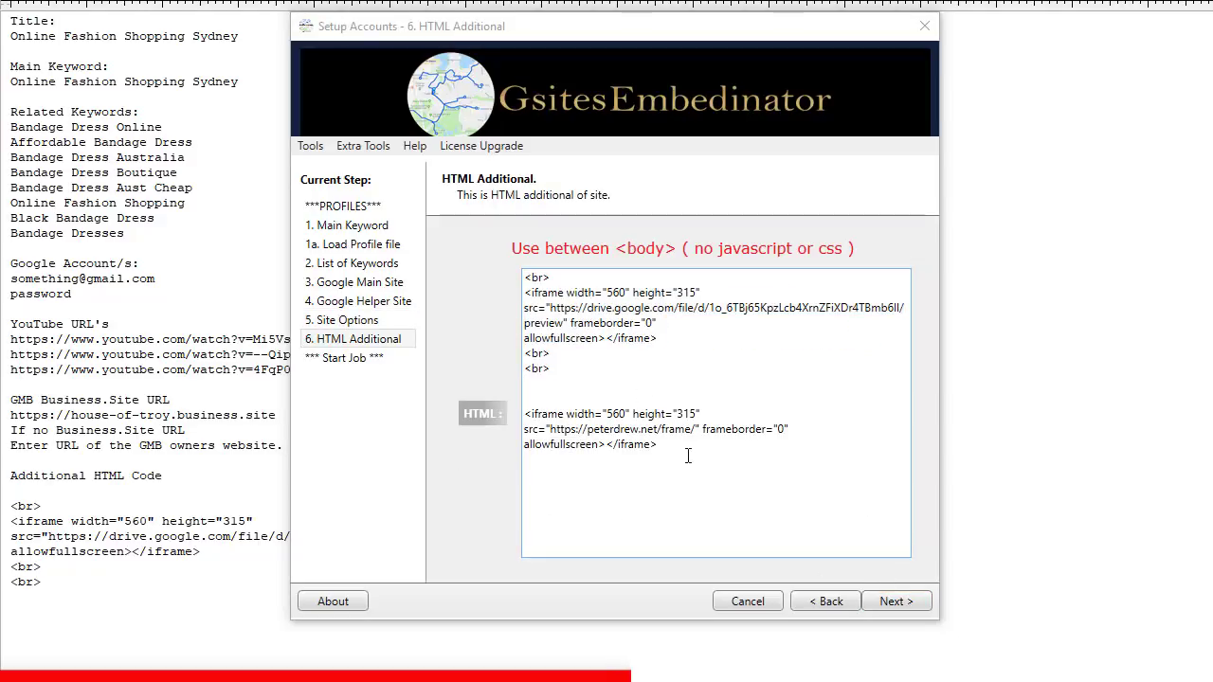
pyautogui.moveTo(664, 447); pyautogui.dragTo(471, 414)
pyautogui.press('Delete')
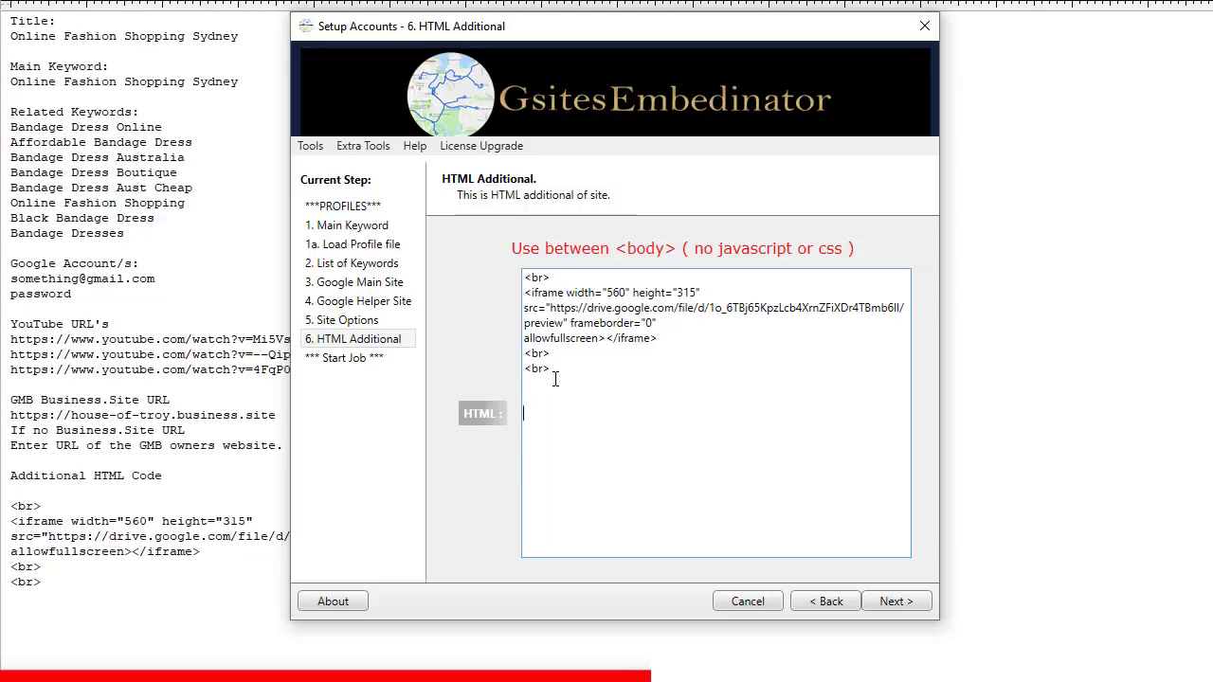
pyautogui.click(896, 602)
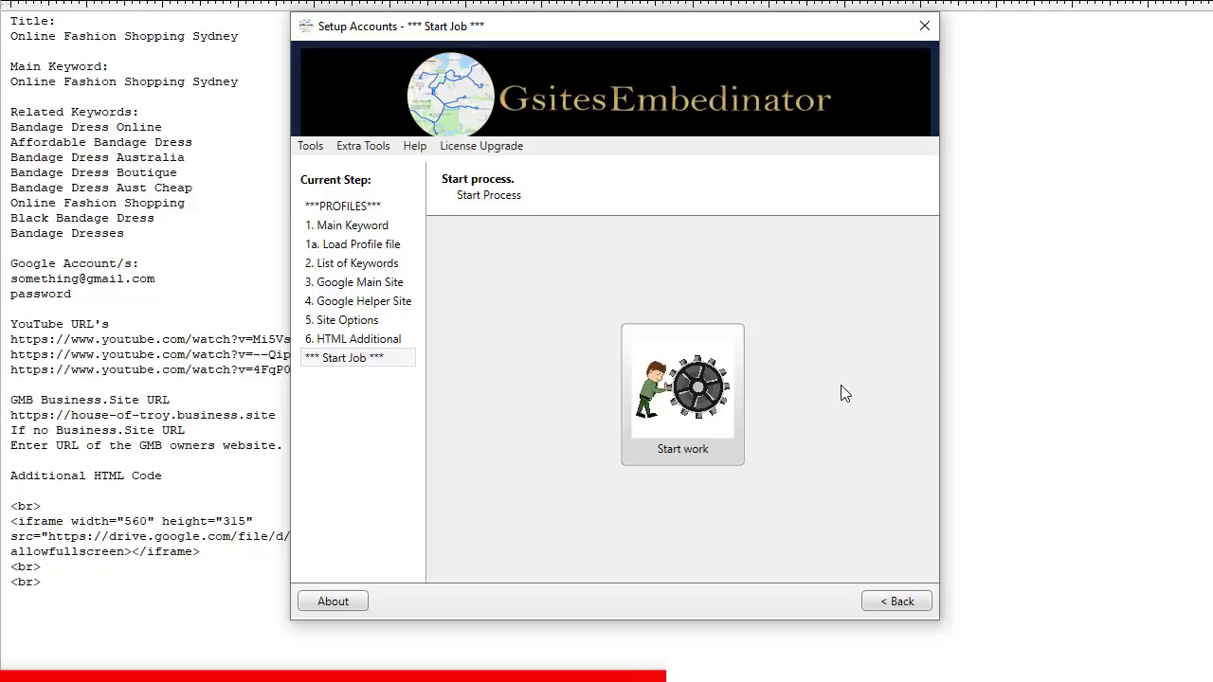
# Step: Run Start work so the job begins building the Google Site's keyword pages
pyautogui.click(711, 387)
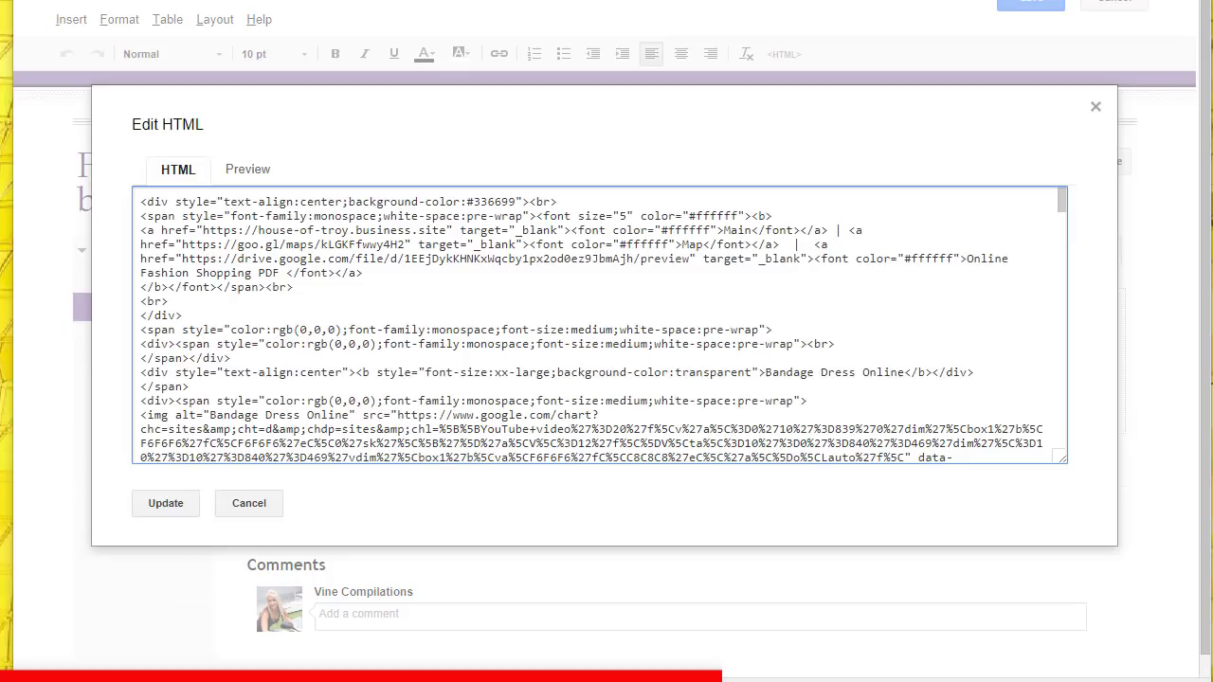
# Step: Create the Affordable Bandage Dress page under the home page with the pasted embed code, and save
pyautogui.click(1031, 3)
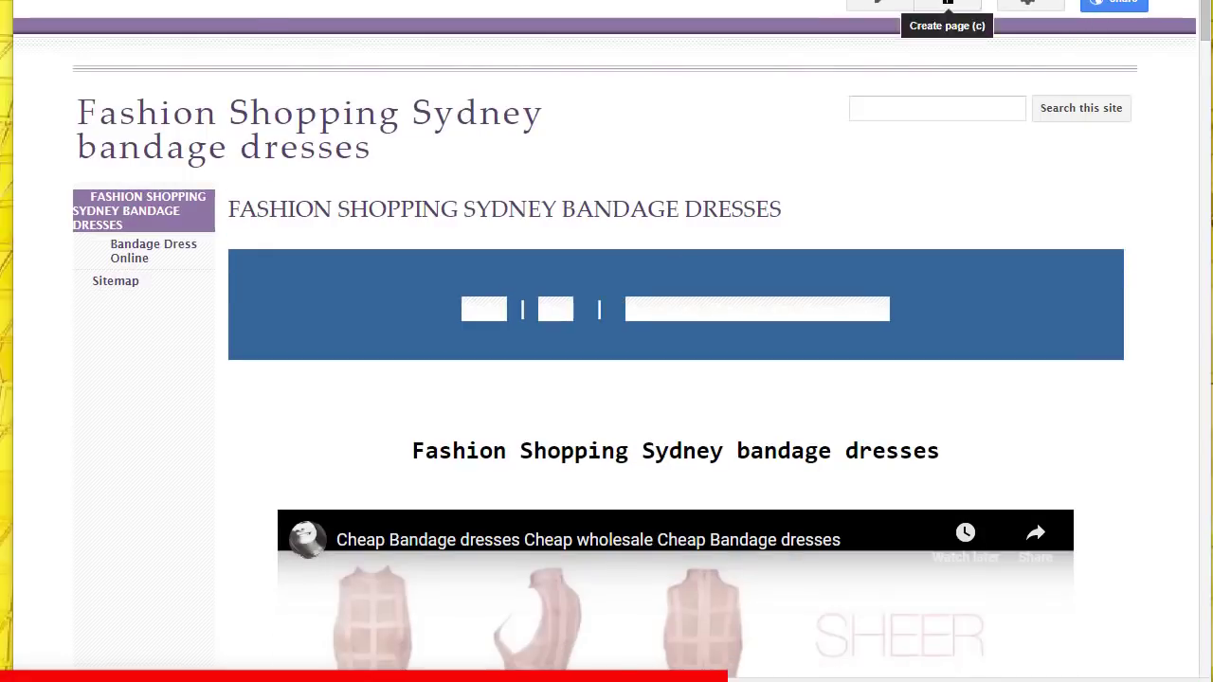
pyautogui.click(947, 4)
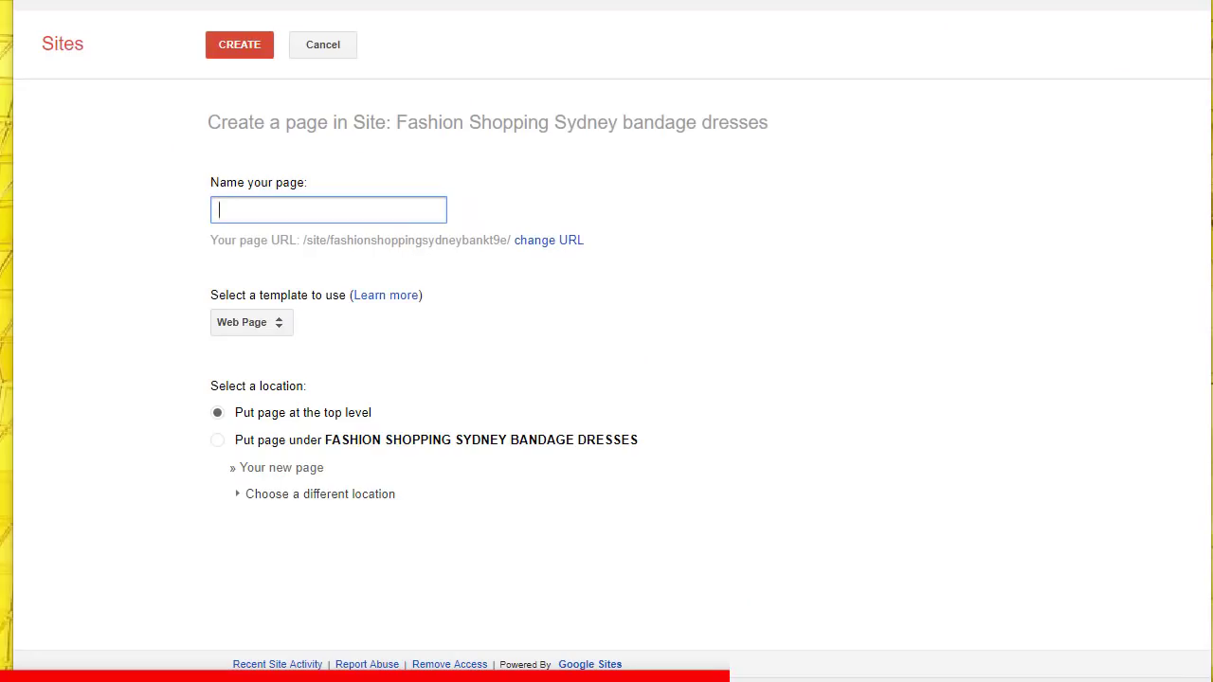
pyautogui.write('Affordable Bandage Dress')
pyautogui.click(217, 439)
pyautogui.click(239, 44)
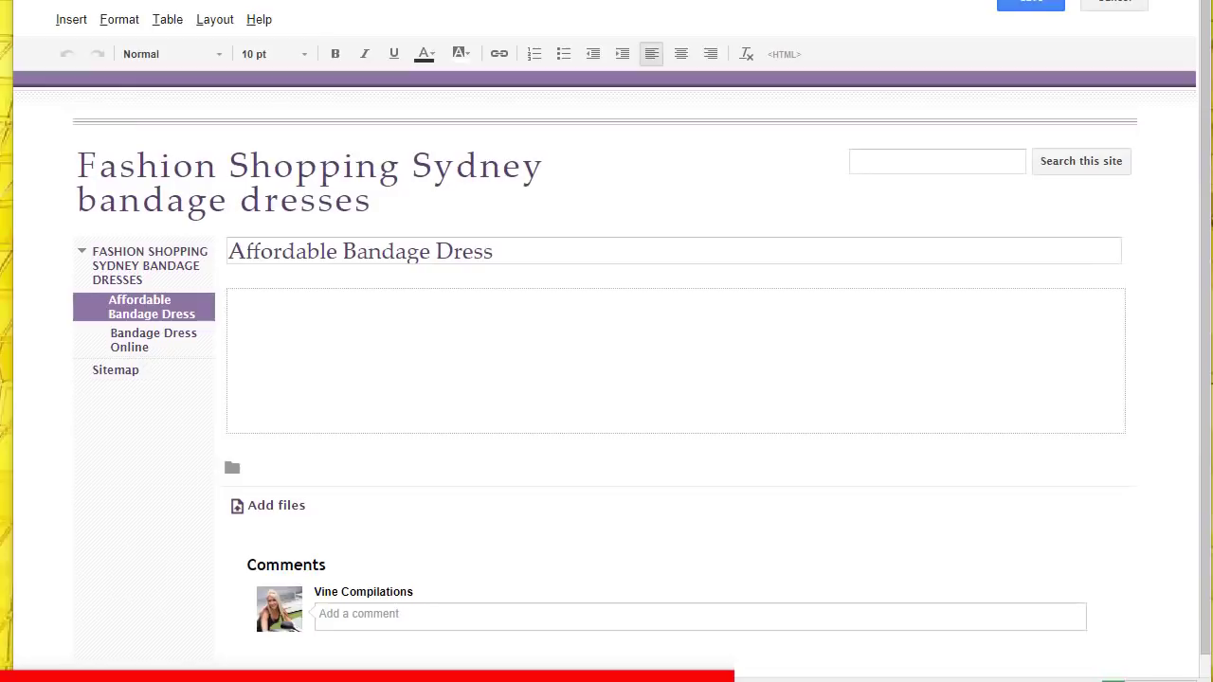
pyautogui.click(784, 54)
pyautogui.hotkey('ctrl', 'v')
pyautogui.click(165, 501)
pyautogui.click(1031, 2)
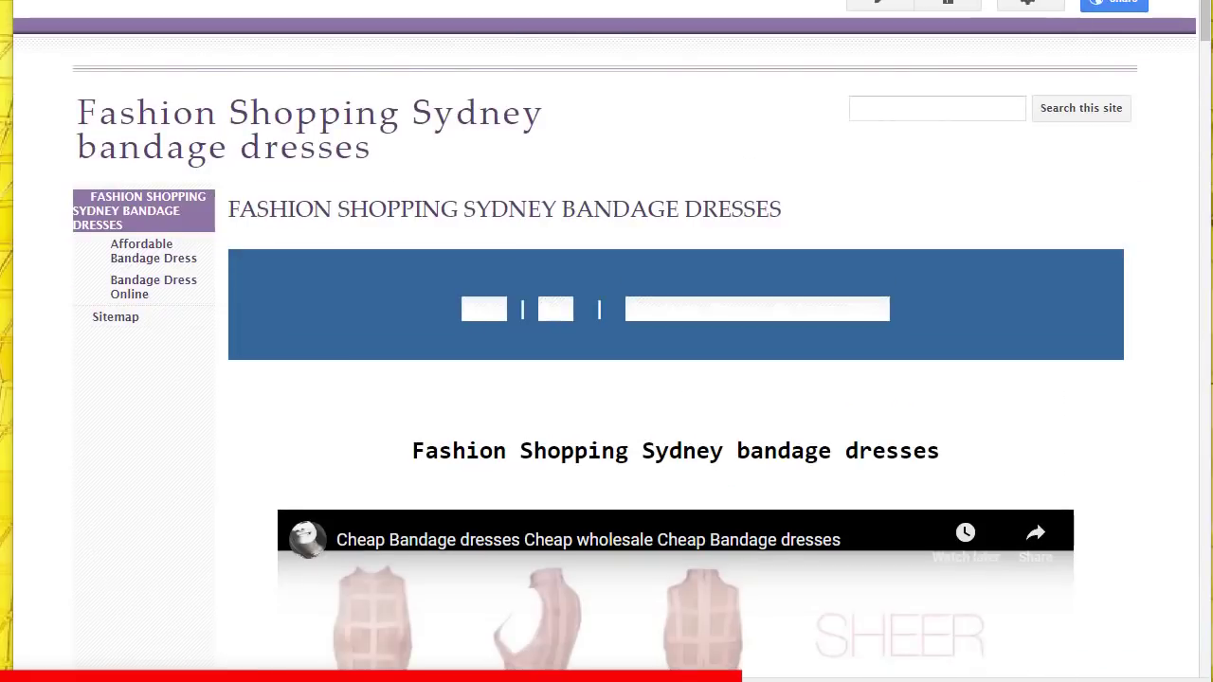
# Step: Add the Bandage Dress Australia subpage with the embed code in its HTML, and save
pyautogui.click(948, 2)
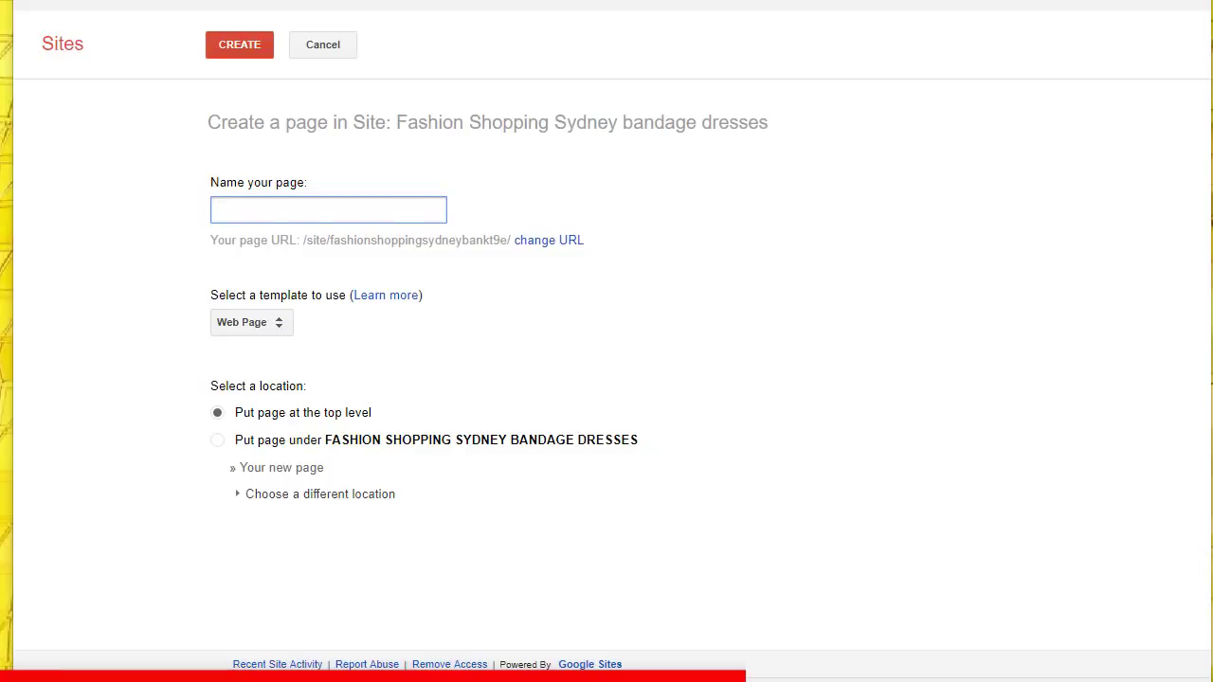
pyautogui.write('Bandage Dress Australia')
pyautogui.click(217, 440)
pyautogui.click(239, 44)
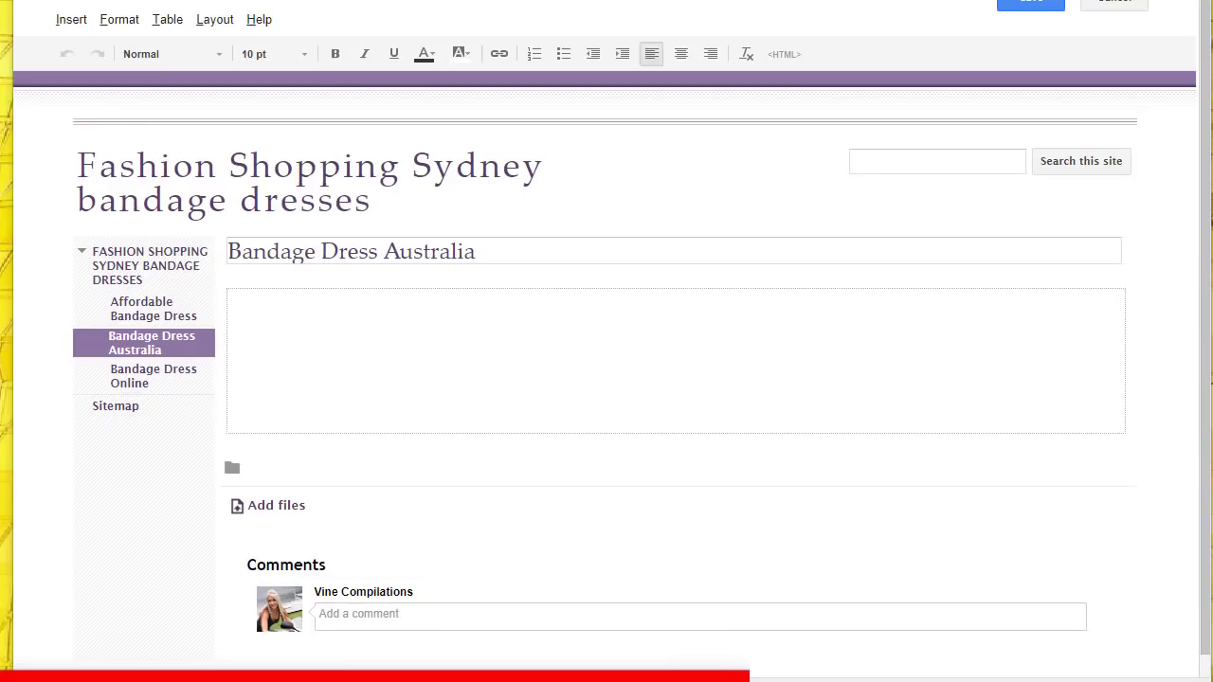
pyautogui.click(784, 54)
pyautogui.hotkey('ctrl', 'v')
pyautogui.click(165, 501)
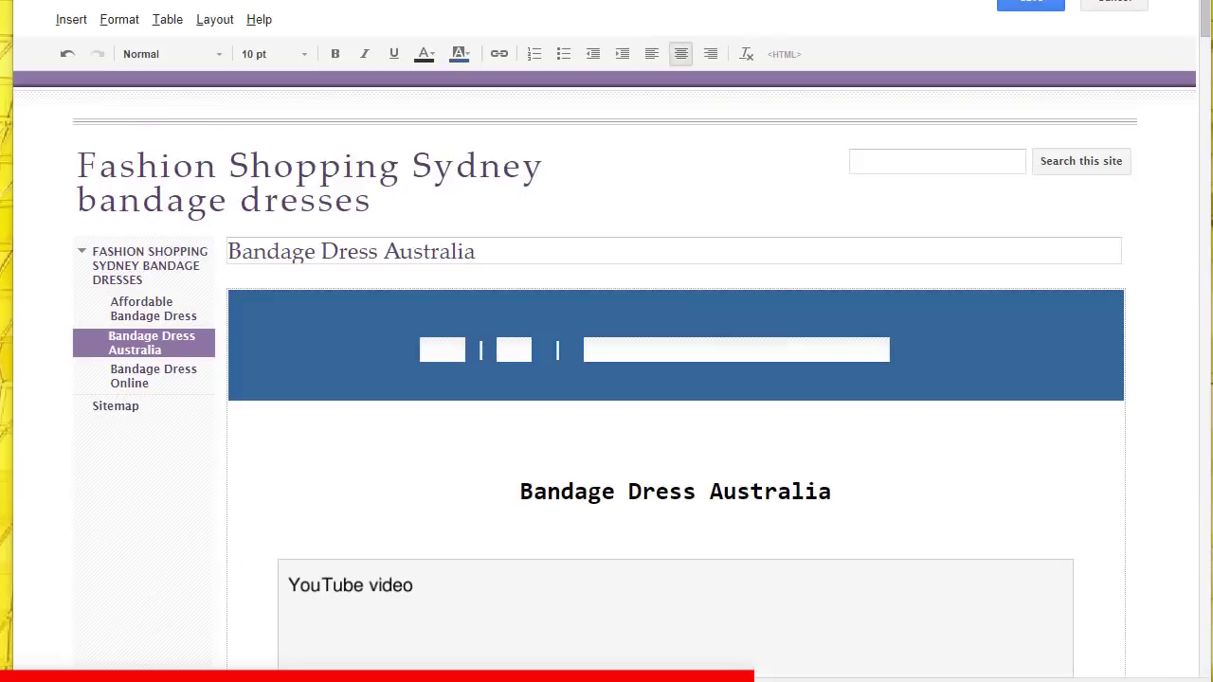
pyautogui.click(1031, 1)
# Step: Add the Bandage Dress Boutique subpage, insert its HTML embed code, and save
pyautogui.click(948, 2)
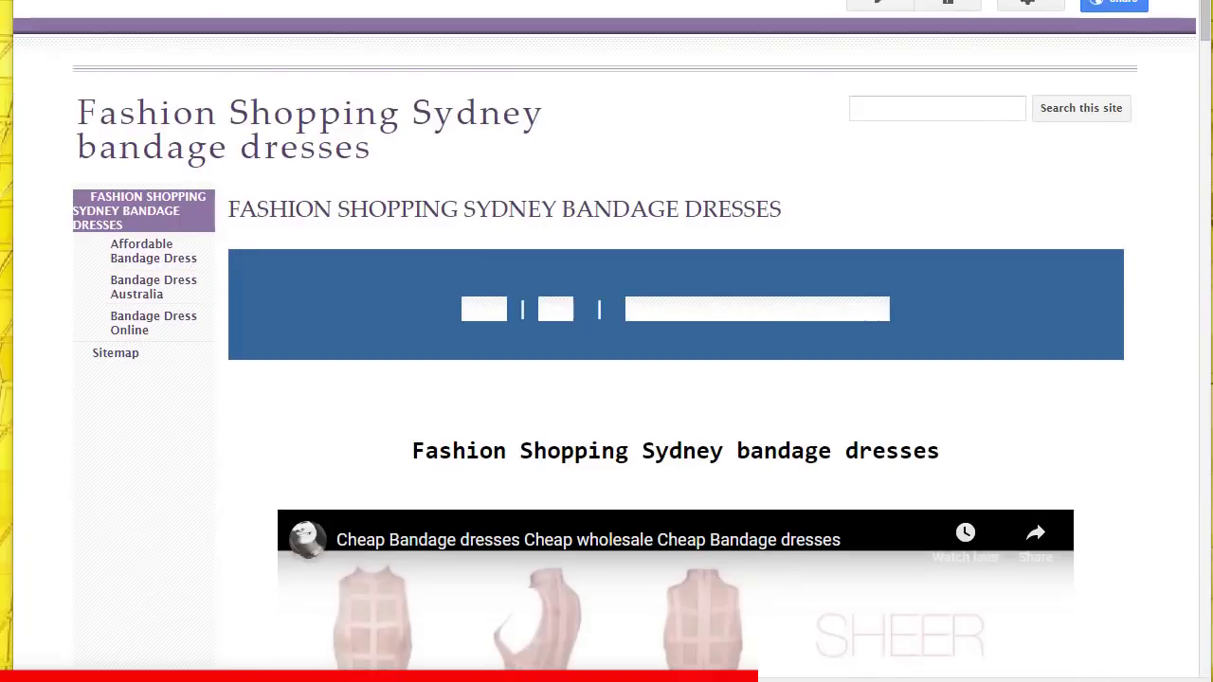
pyautogui.write('Bandage Dress Boutique')
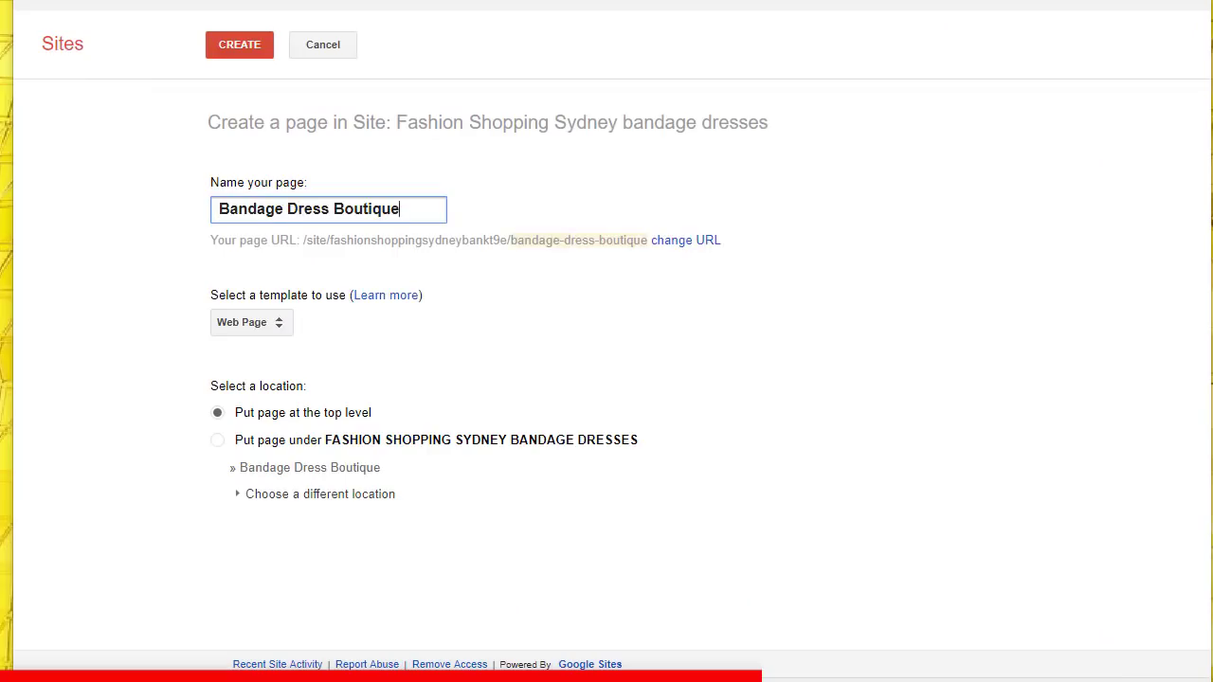
pyautogui.click(217, 440)
pyautogui.click(239, 45)
pyautogui.hotkey('ctrl', 's')
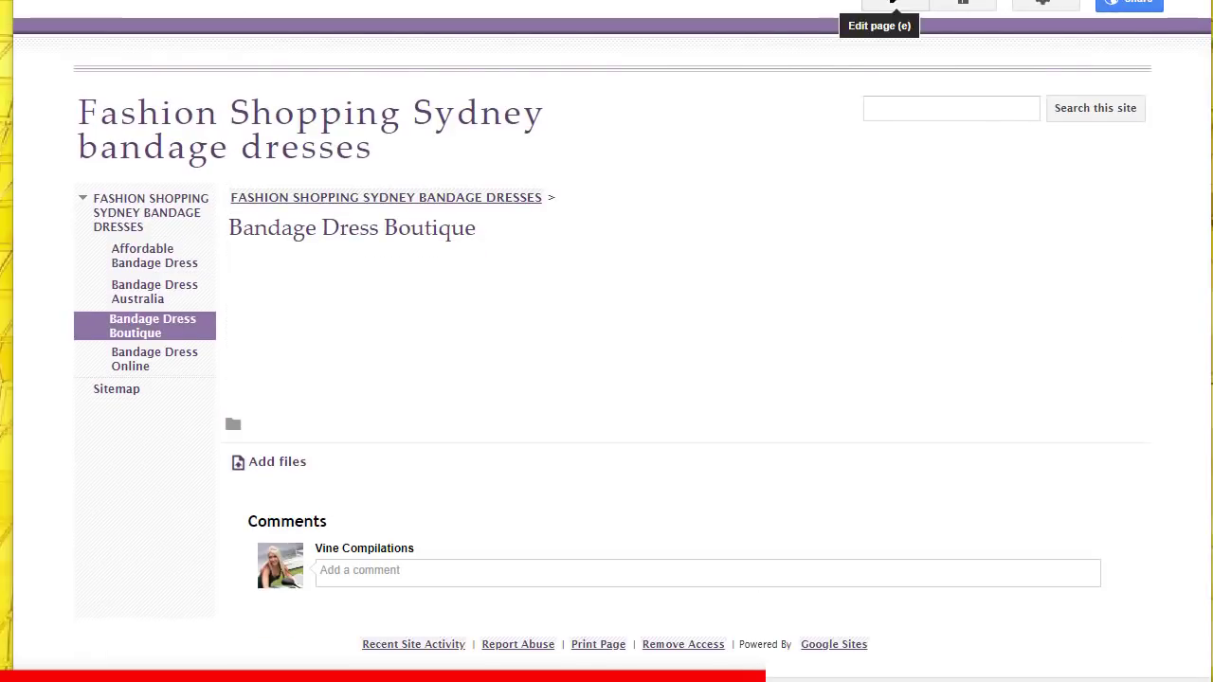
pyautogui.click(895, 2)
pyautogui.click(784, 54)
pyautogui.press('Return')
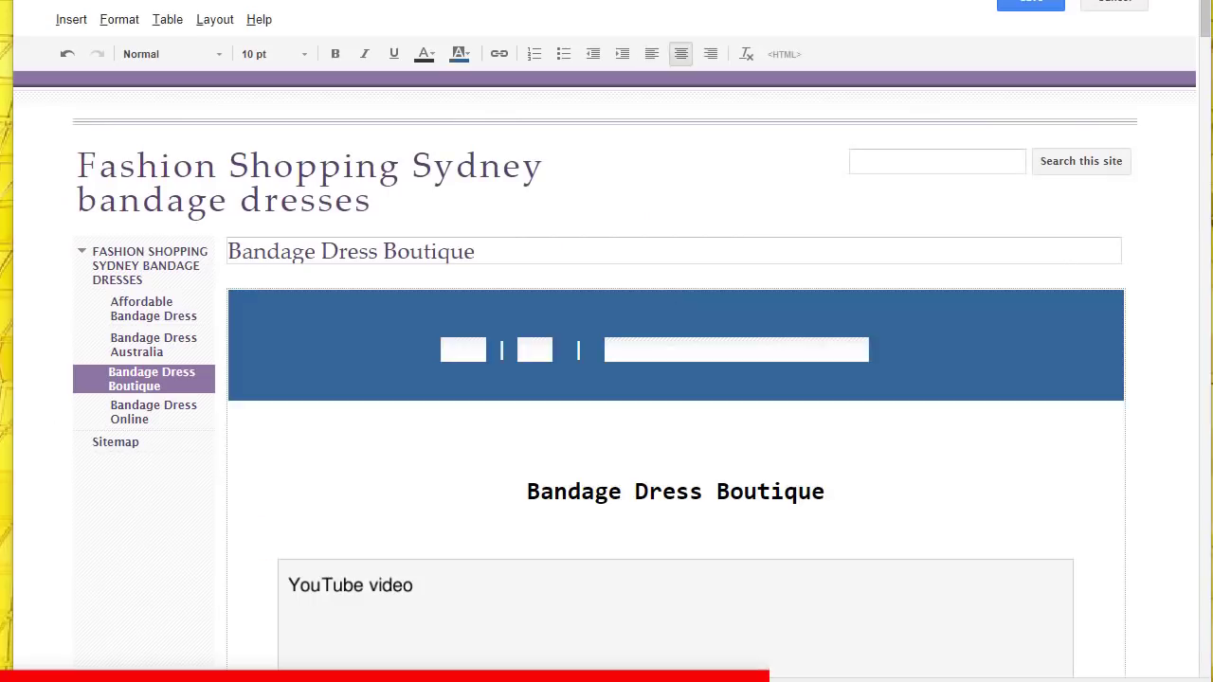
pyautogui.click(1030, 3)
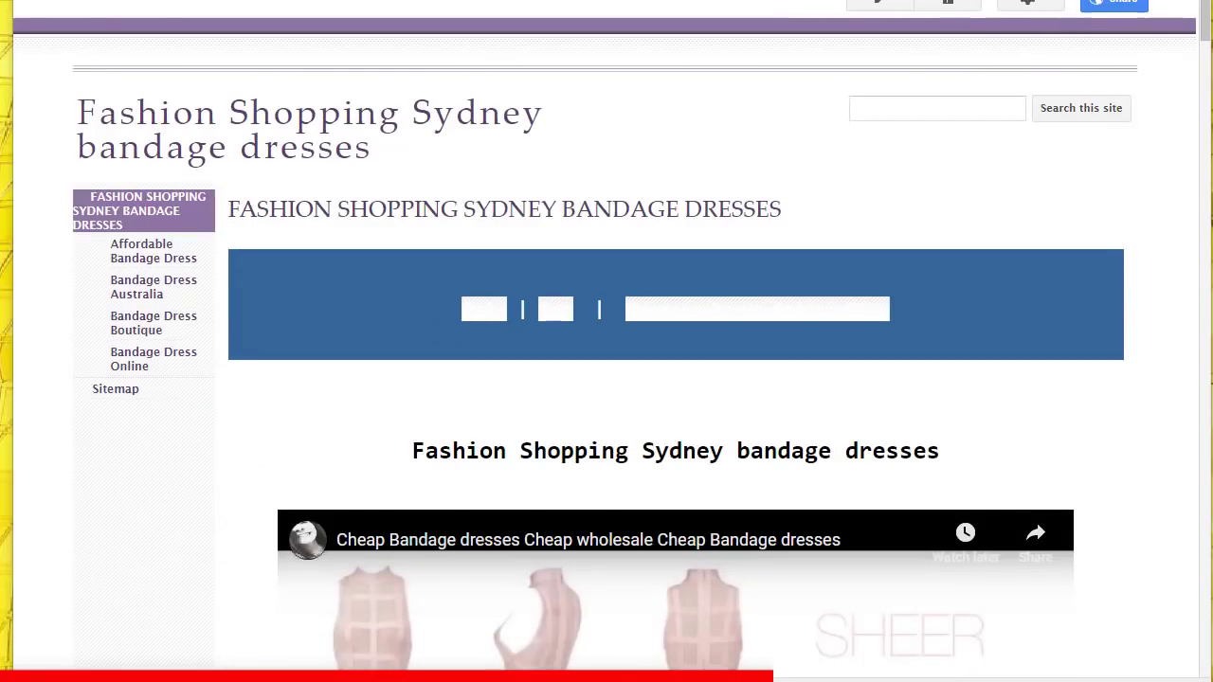
# Step: Create the Bandage Dress Aust Cheap subpage with the pasted embed code and save it
pyautogui.press('c')
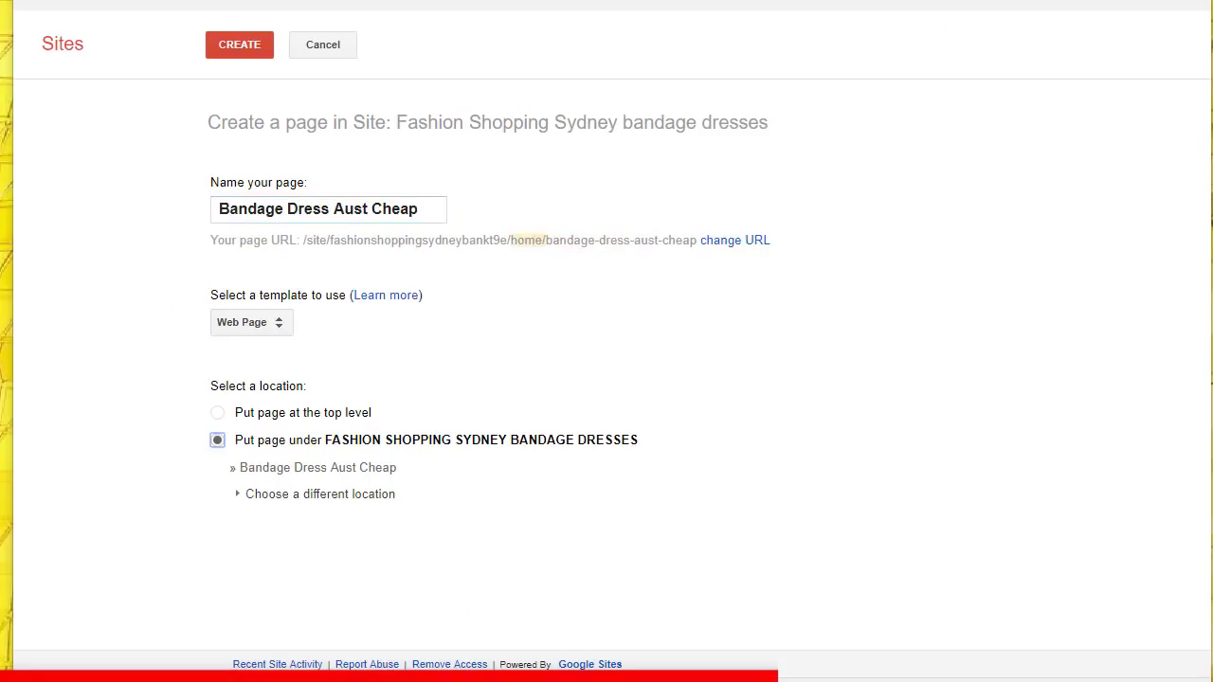
pyautogui.press('Return')
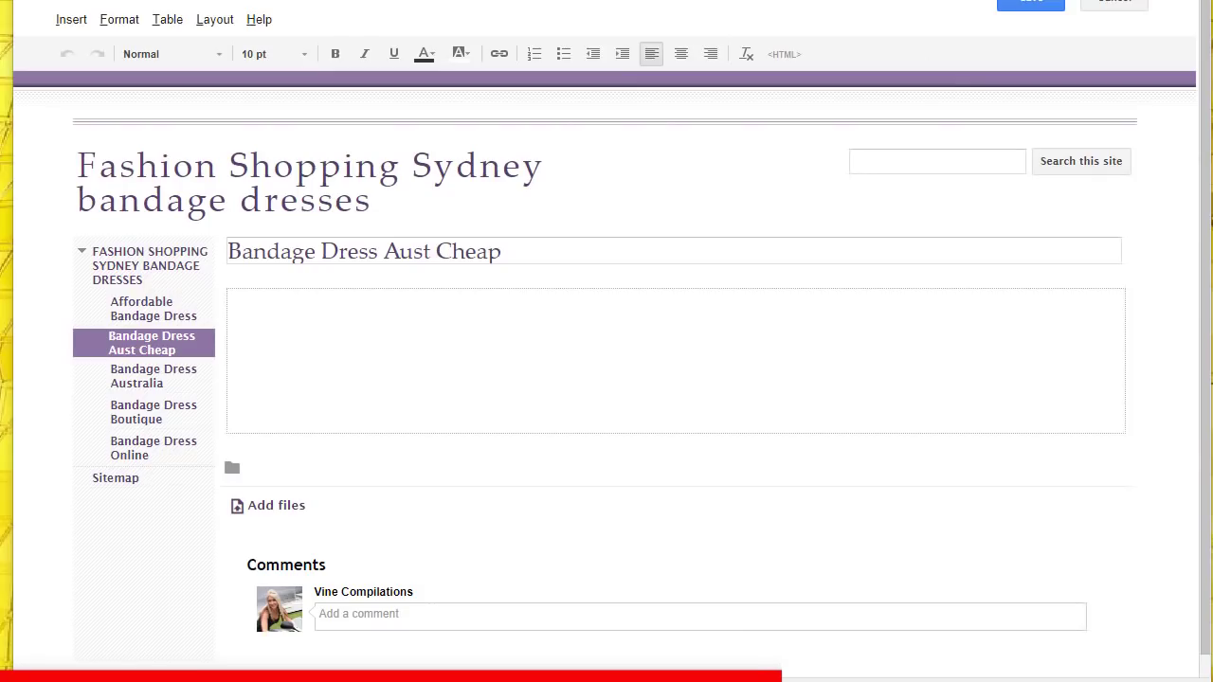
pyautogui.click(784, 54)
pyautogui.hotkey('ctrl', 'v')
pyautogui.press('Return')
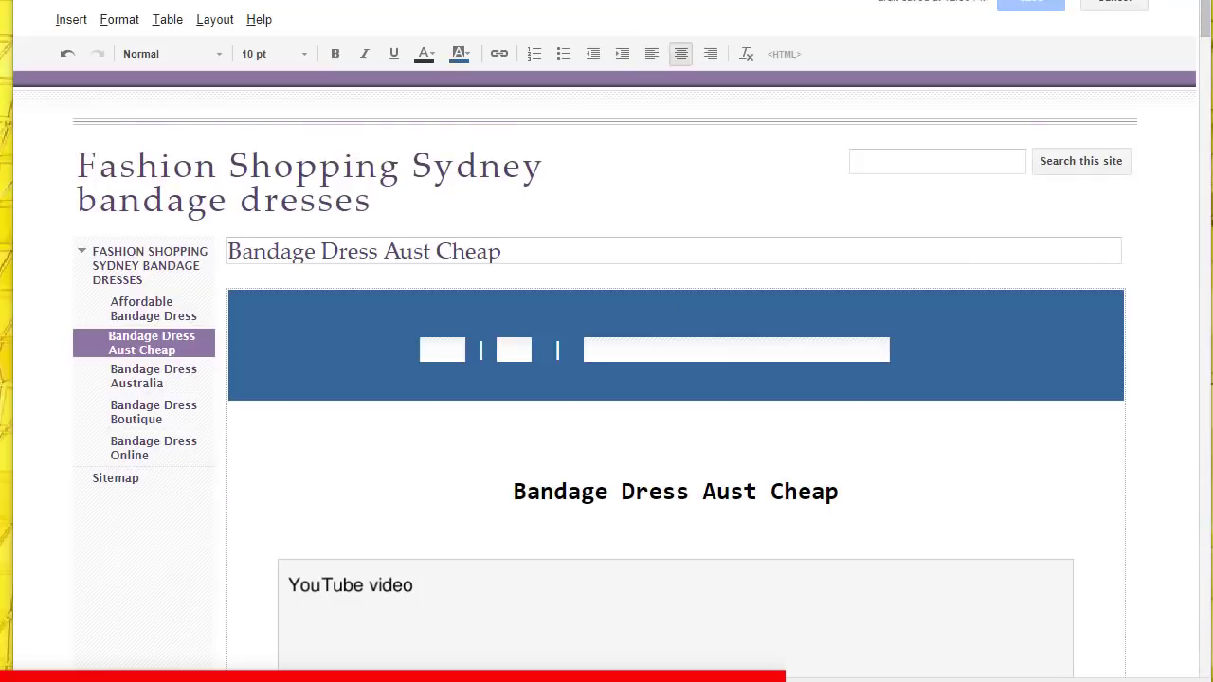
pyautogui.hotkey('ctrl', 's')
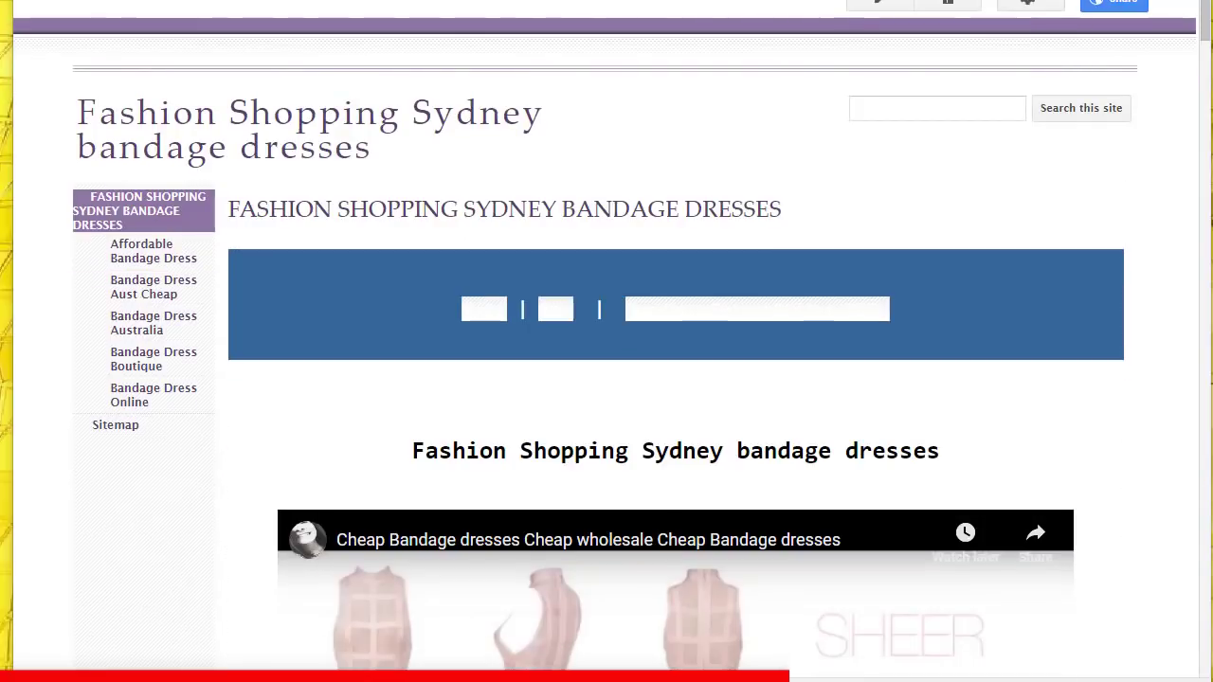
# Step: Add the Online Fashion Shopping subpage under the home page with the embed code, and save
pyautogui.press('c')
pyautogui.write('Online Fashion Shopping')
pyautogui.click(217, 440)
pyautogui.press('Return')
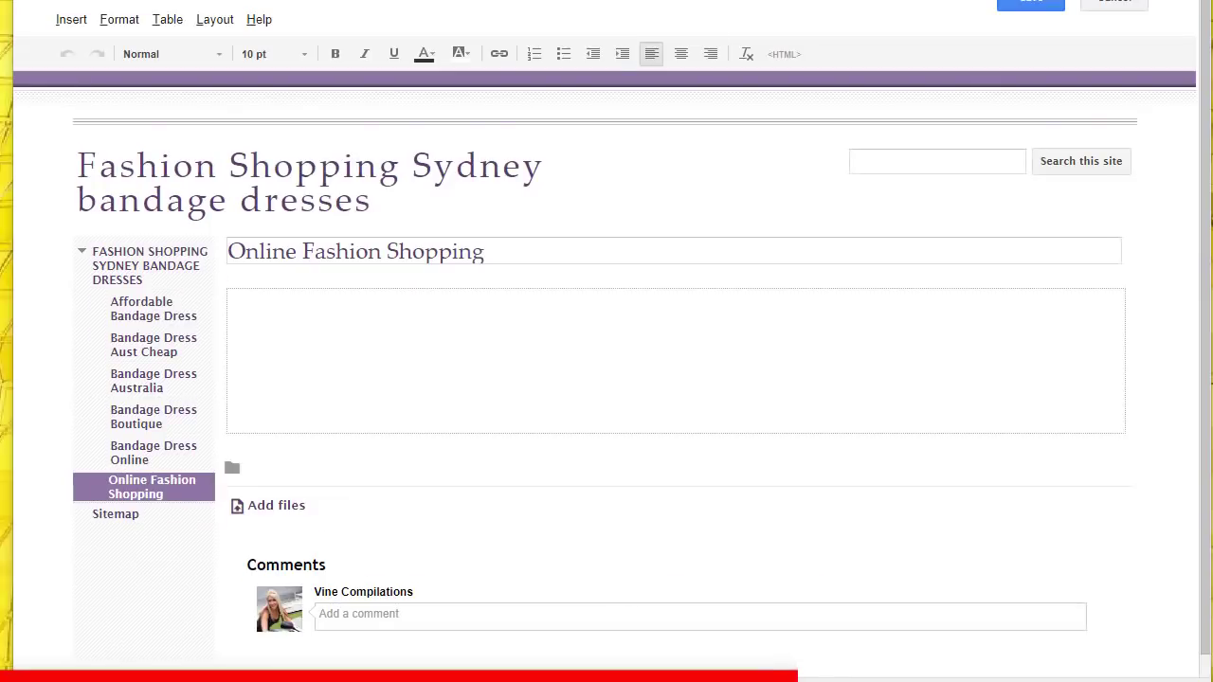
pyautogui.click(784, 54)
pyautogui.click(168, 504)
pyautogui.click(1031, 3)
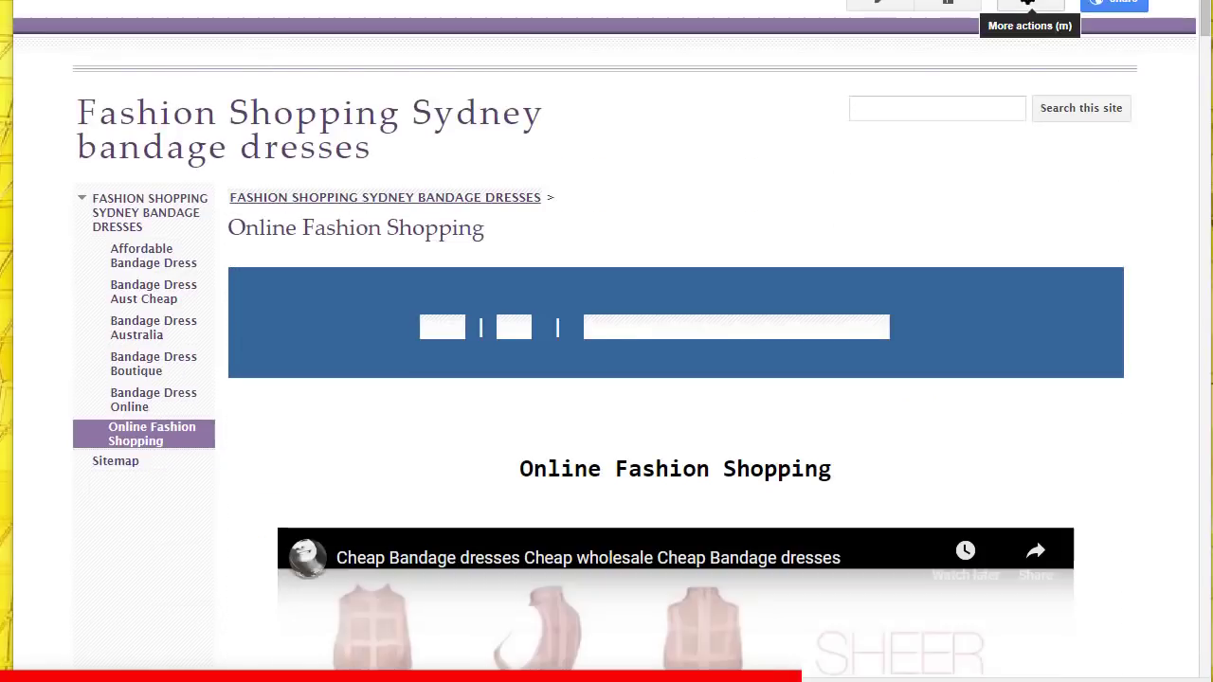
# Step: From the home page, create the Black Bandage Dress subpage with the pasted embed code and save
pyautogui.press('g')
pyautogui.press('h')
pyautogui.press('c')
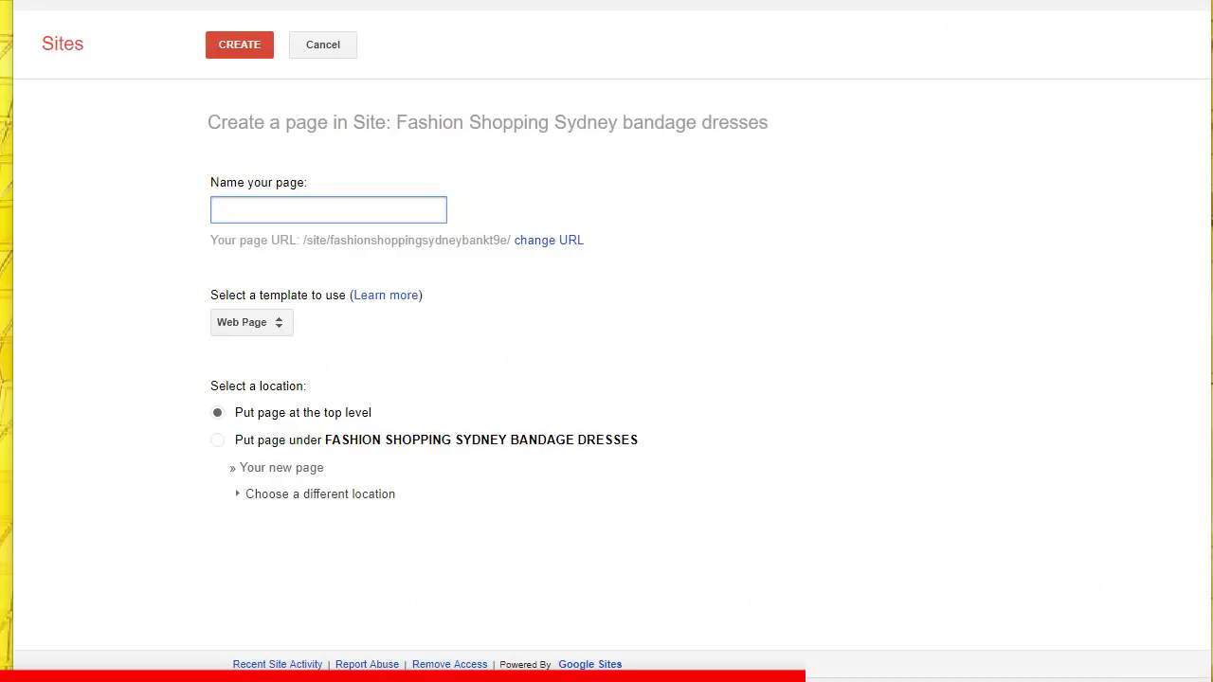
pyautogui.write('Black Bandage Dress')
pyautogui.click(217, 439)
pyautogui.press('Return')
pyautogui.click(784, 54)
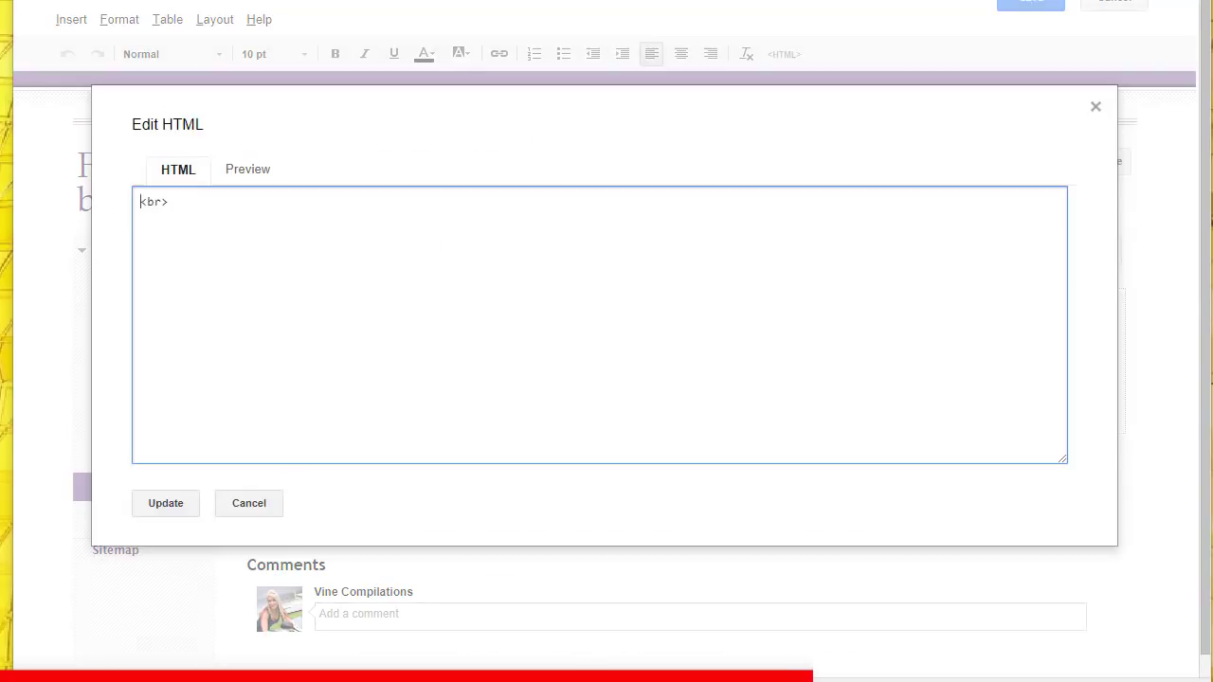
pyautogui.hotkey('ctrl', 'v')
pyautogui.click(166, 501)
pyautogui.click(1031, 3)
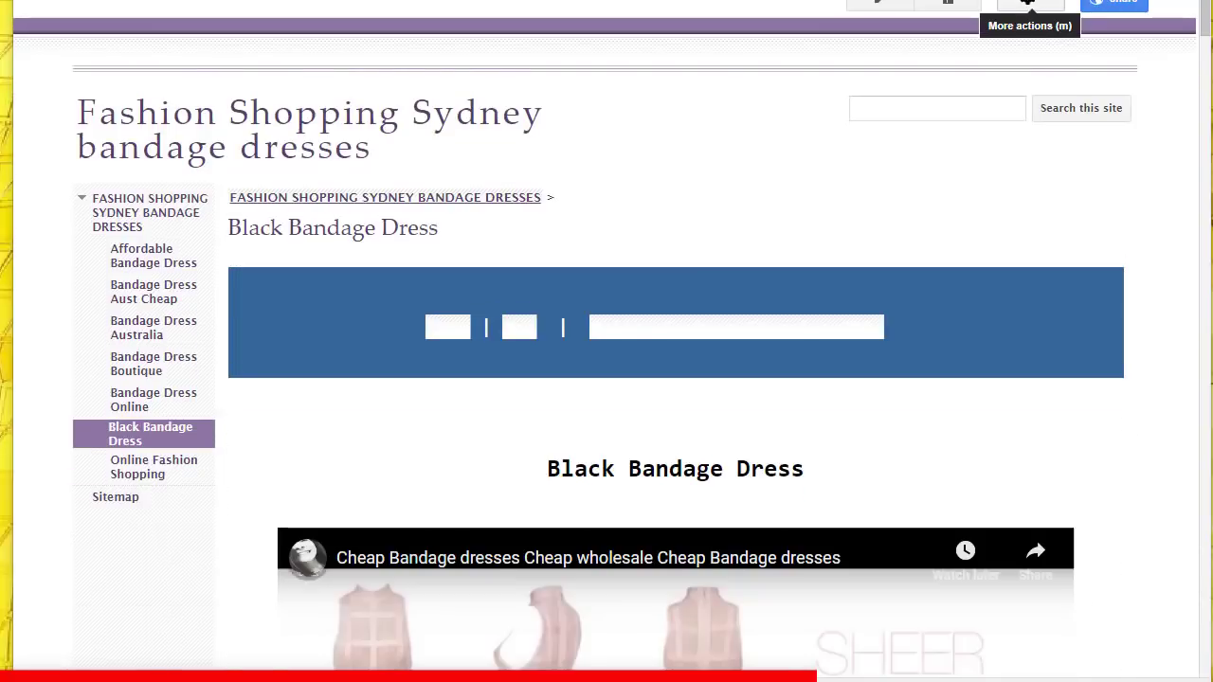
# Step: Create the Bandage Dresses subpage under the home page, paste its embed code, and save
pyautogui.press('g')
pyautogui.press('h')
pyautogui.write('c')
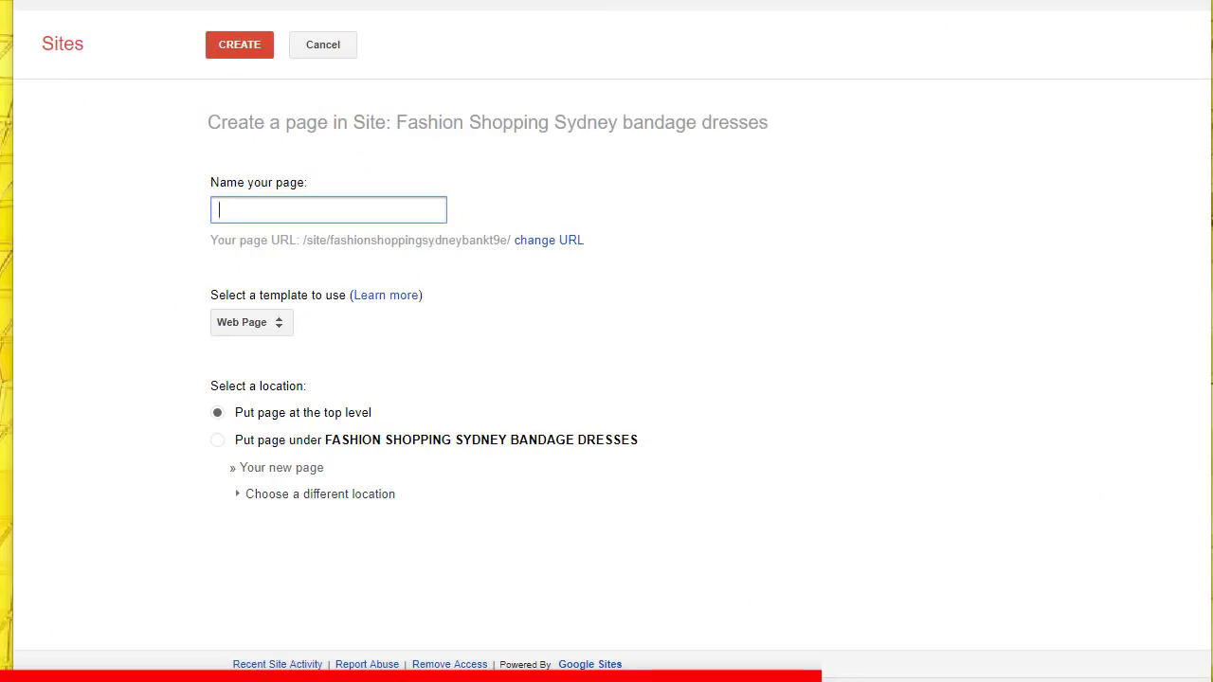
pyautogui.write('Bandage Dresses')
pyautogui.press('Tab')
pyautogui.press('Tab')
pyautogui.press('Tab')
pyautogui.press('Down')
pyautogui.press('Return')
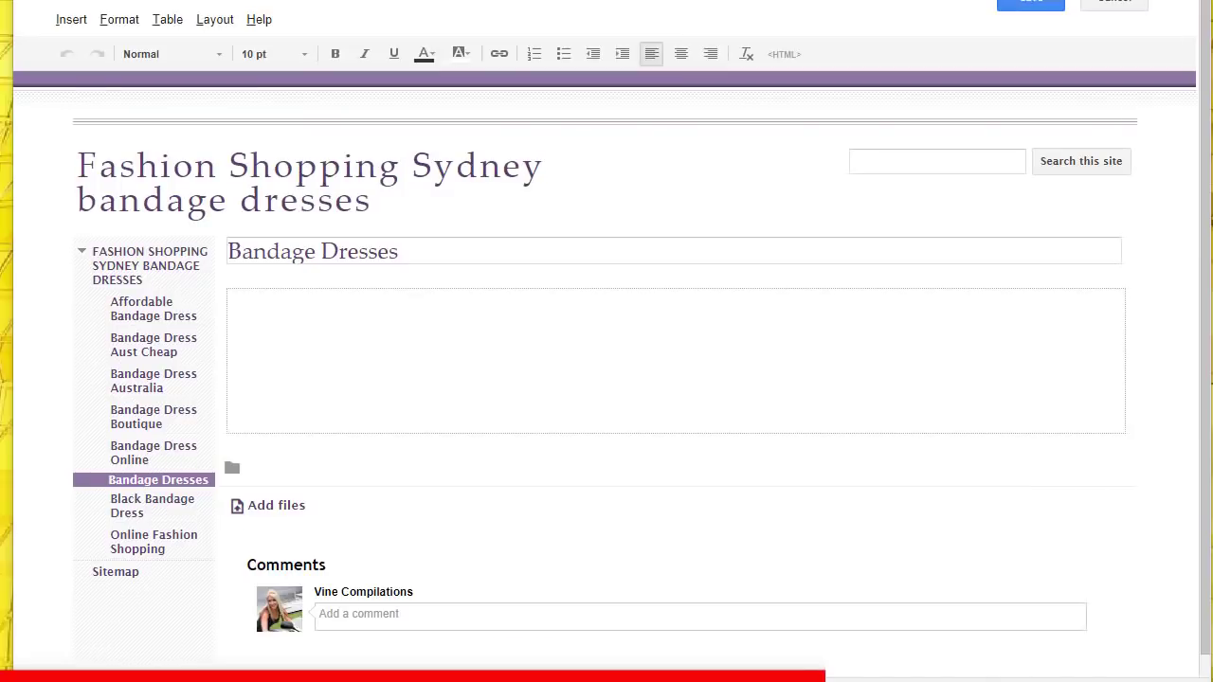
pyautogui.hotkey('ctrl', 's')
pyautogui.press('e')
pyautogui.click(784, 54)
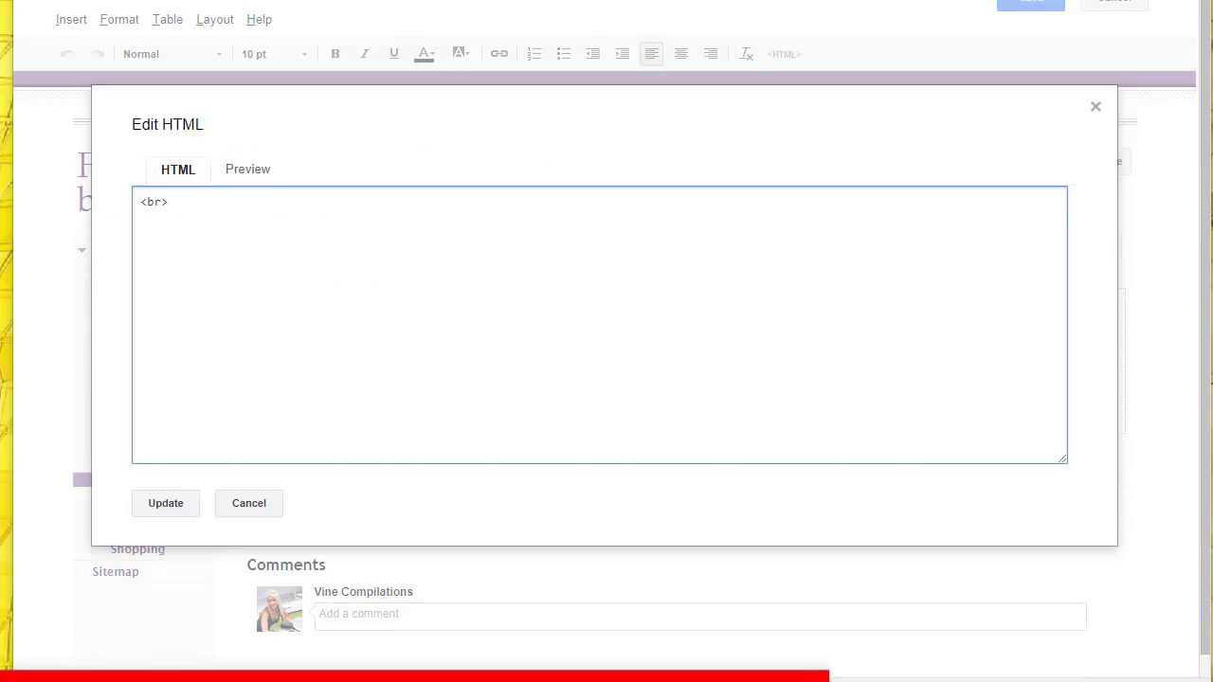
pyautogui.hotkey('ctrl', 'v')
pyautogui.click(165, 501)
pyautogui.click(1031, 3)
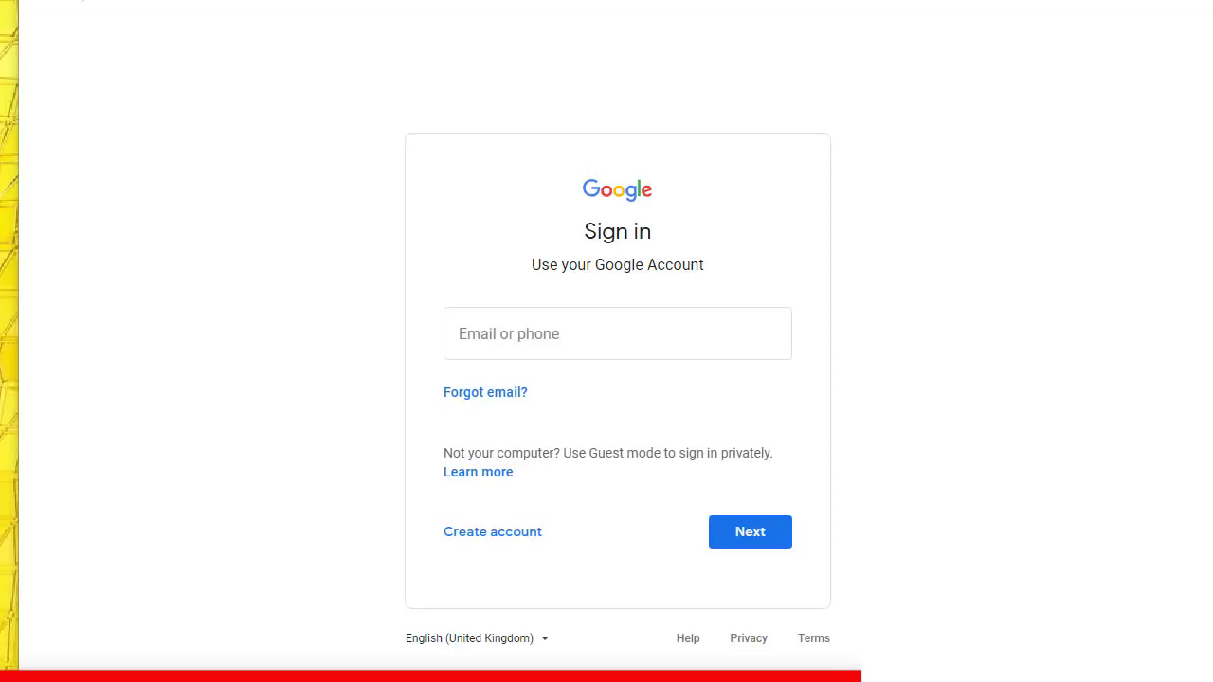
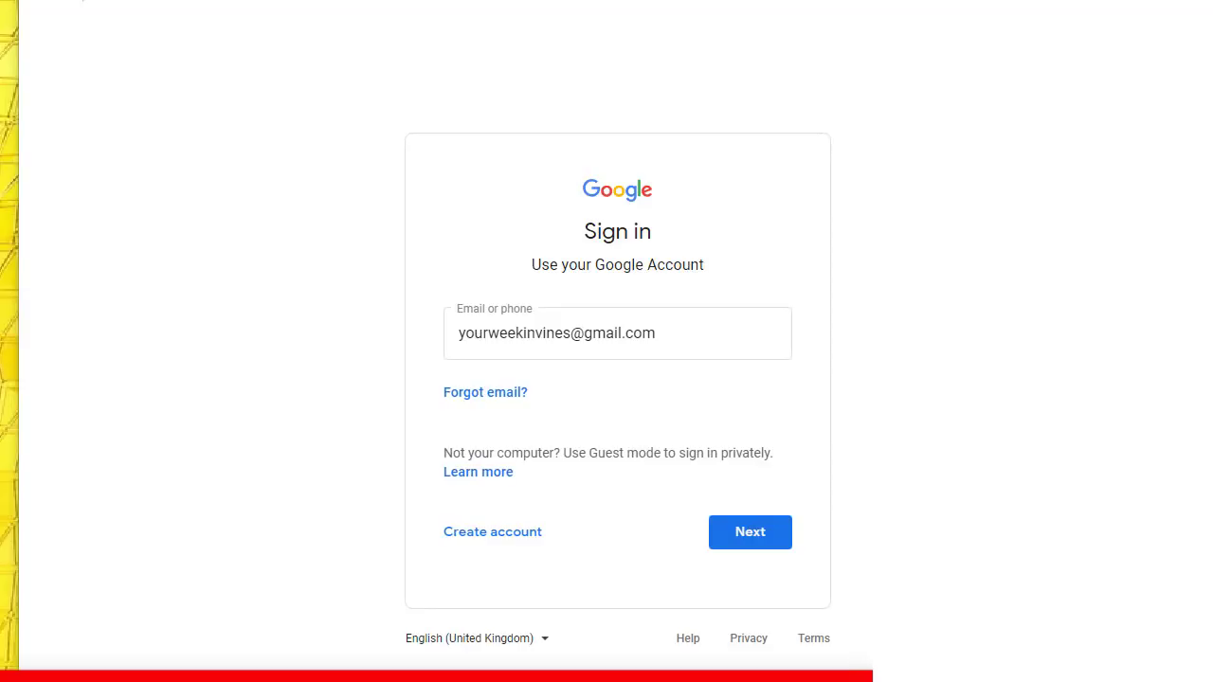
# Step: Sign in with the account e-mail, find fashionshoppingsydneybandagedresses.pdf in Drive, and turn on link sharing
pyautogui.press('Return')
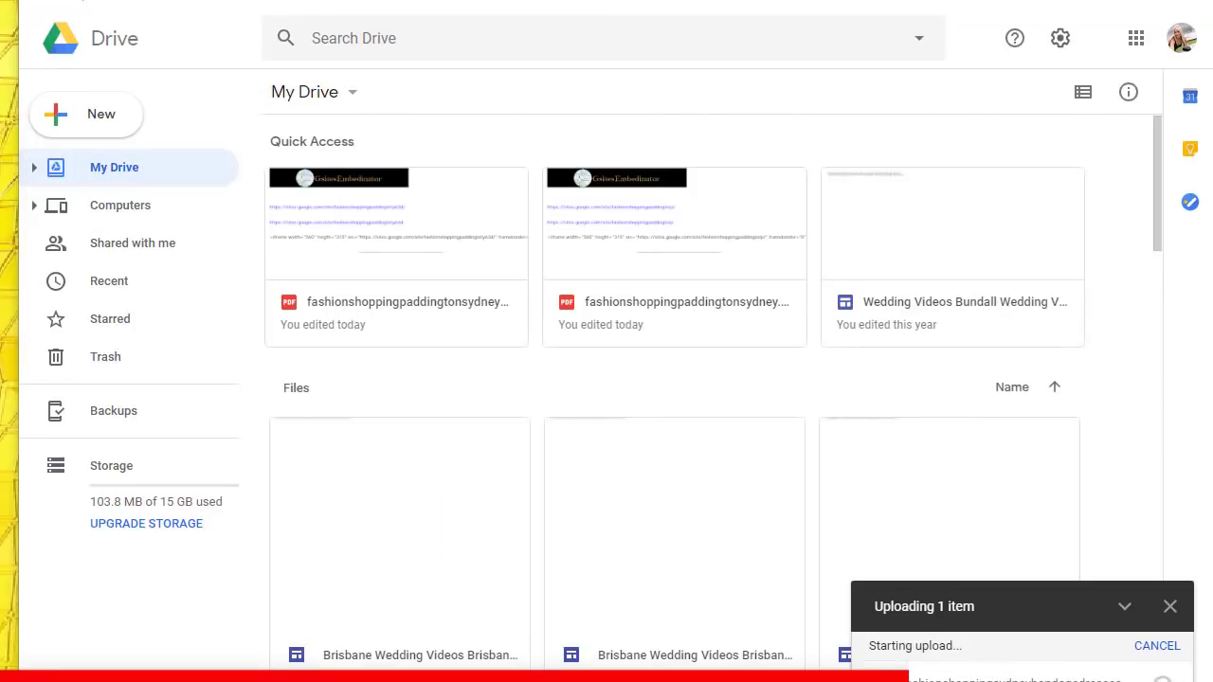
pyautogui.click(569, 38)
pyautogui.write('fashionshoppingsydneybandagedresses.pdf')
pyautogui.press('Return')
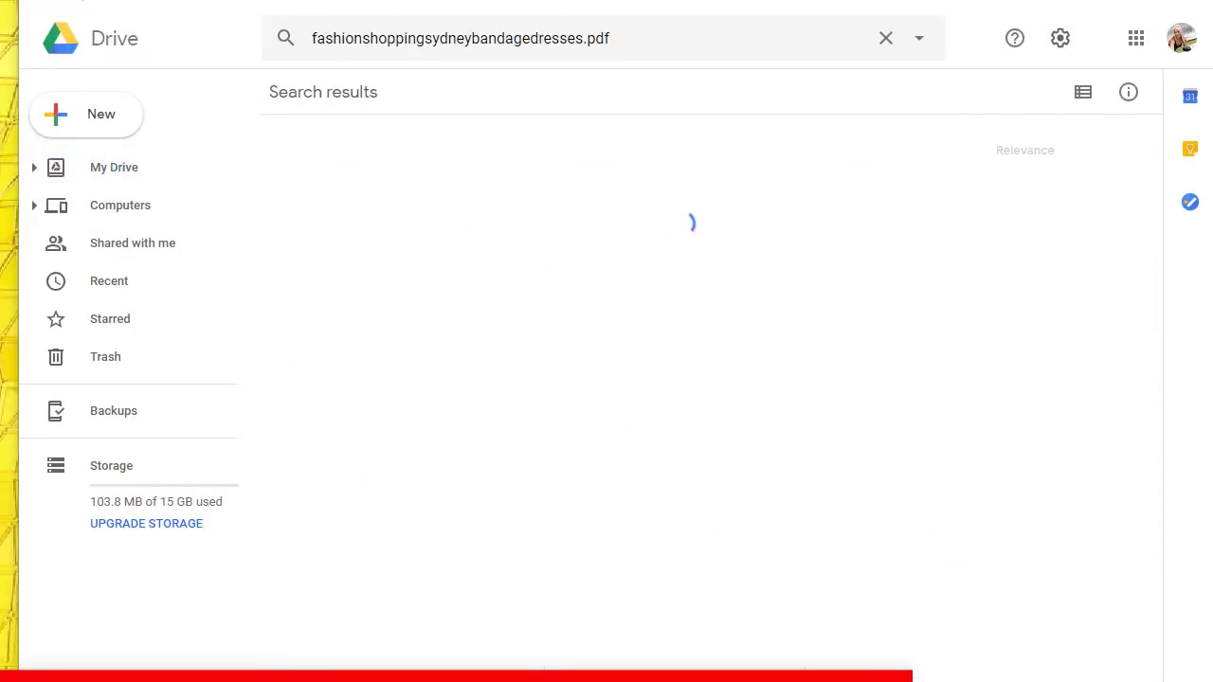
pyautogui.click(366, 341)
pyautogui.click(794, 89)
pyautogui.click(901, 141)
pyautogui.click(114, 167)
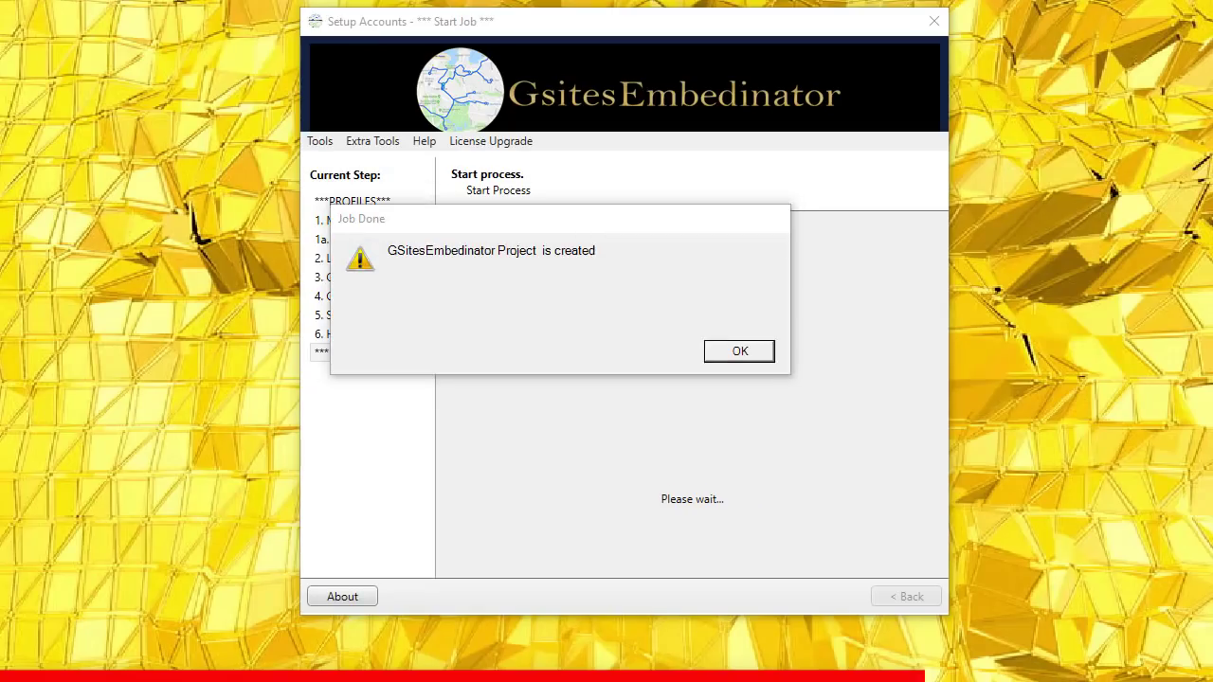
# Step: Drag the Job Done notice aside to reveal the generated links PDF
pyautogui.moveTo(540, 232); pyautogui.dragTo(619, 240)
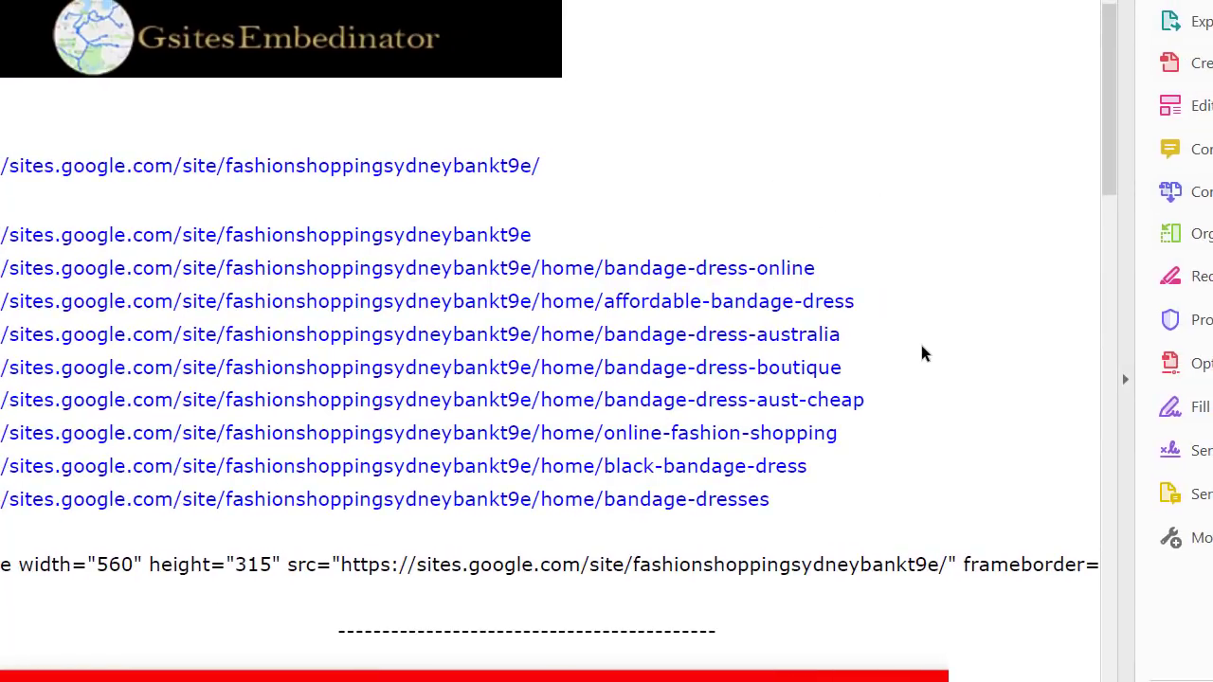
# Step: Scroll the links PDF down to EMBED DRIVE and select the Drive iframe embed code
pyautogui.scroll(-2, 921, 343)
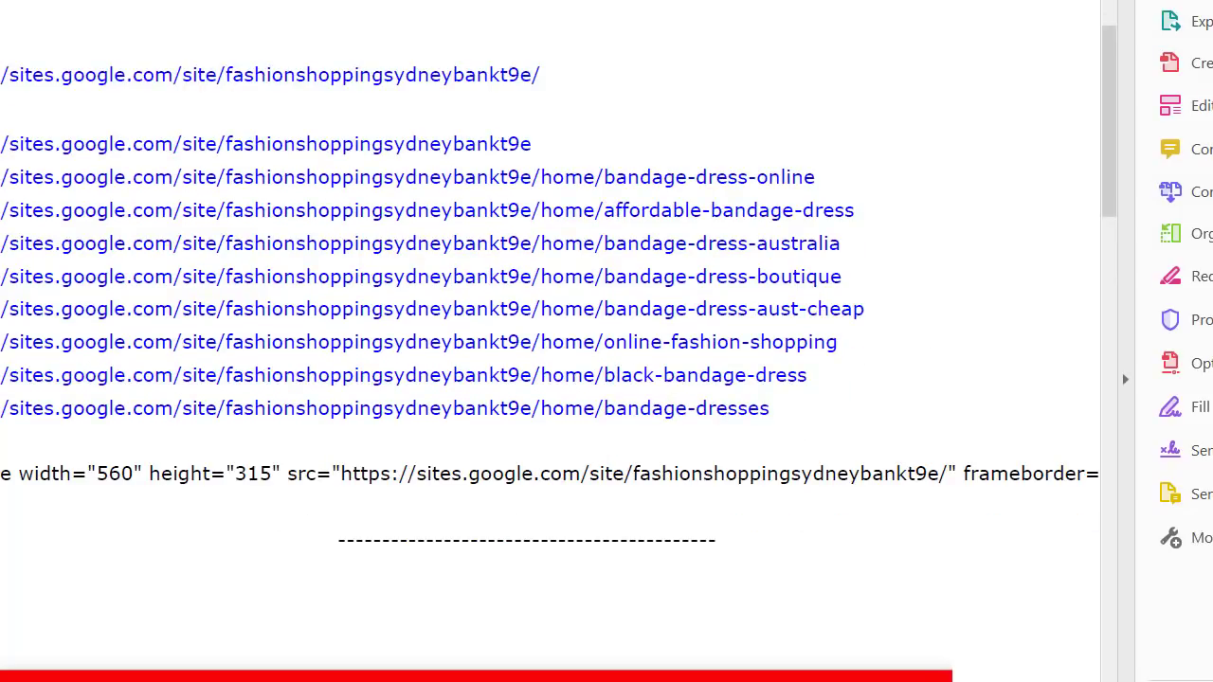
pyautogui.moveTo(24, 483); pyautogui.dragTo(39, 540)
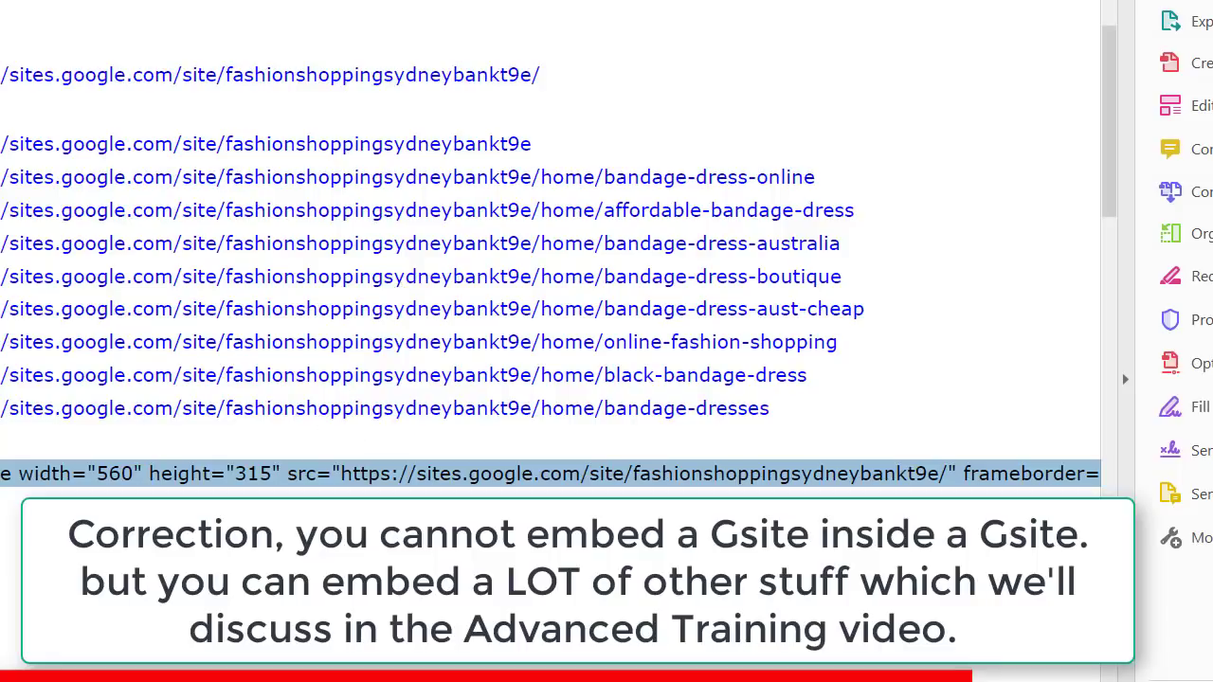
pyautogui.scroll(-2, 319, 433)
pyautogui.scroll(-5, 549, 237)
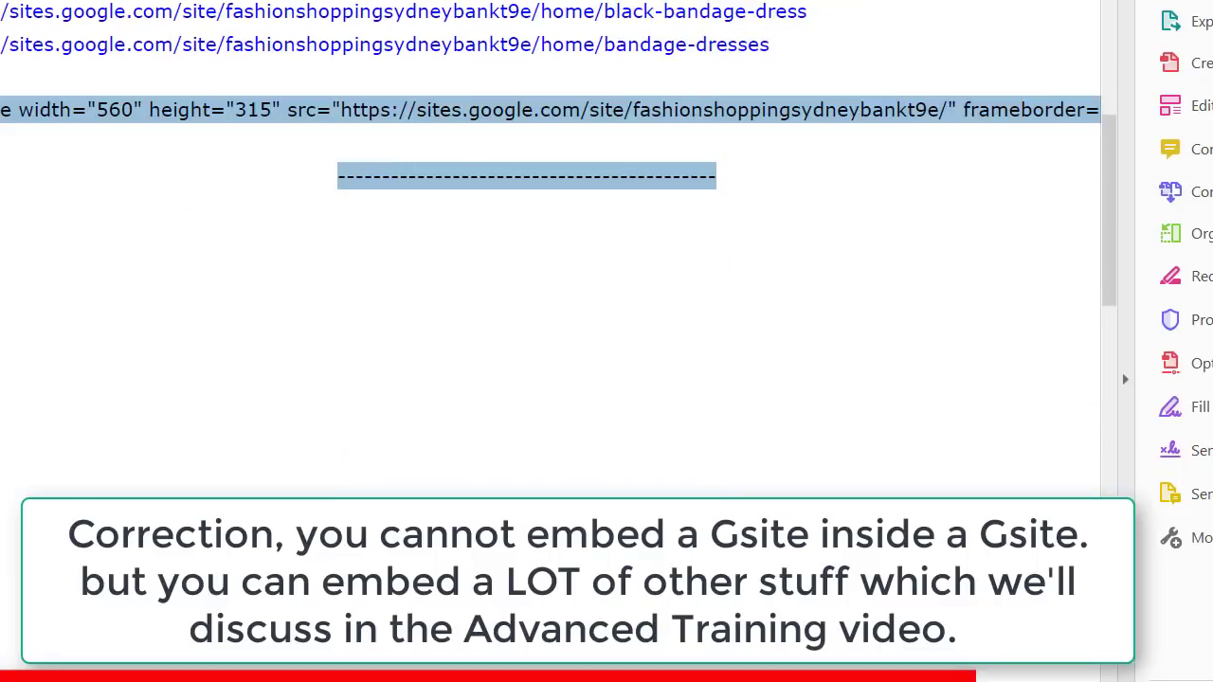
pyautogui.scroll(-1, 246, 507)
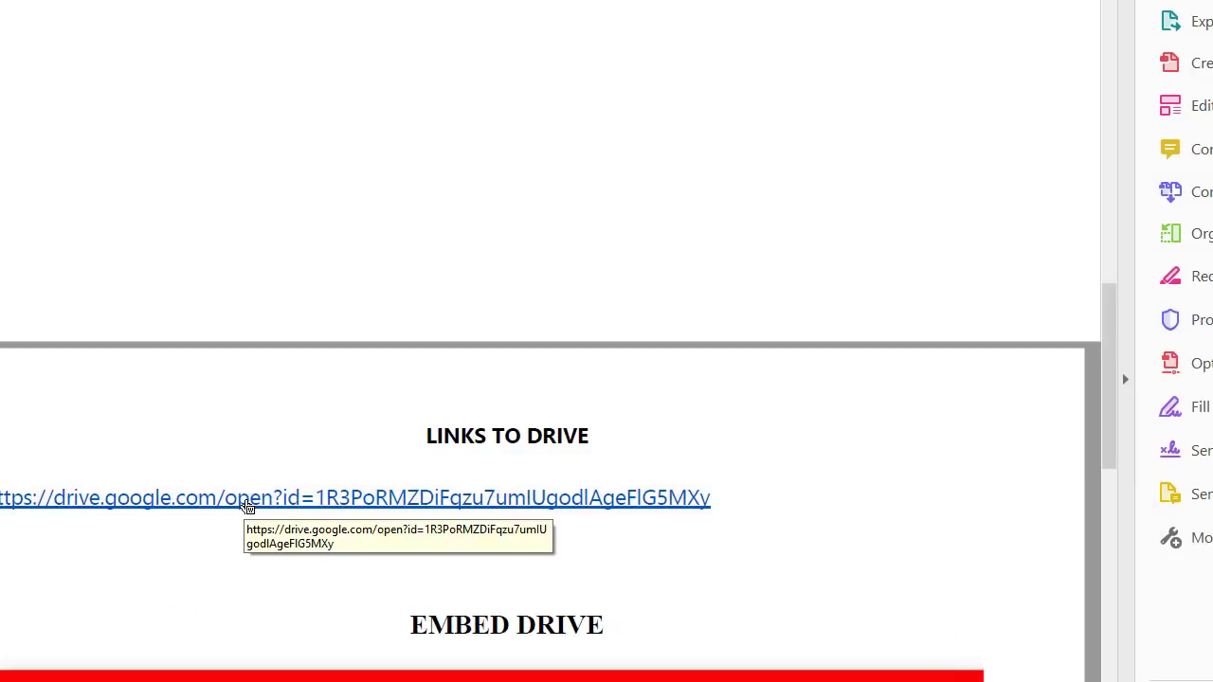
pyautogui.scroll(-2, 242, 516)
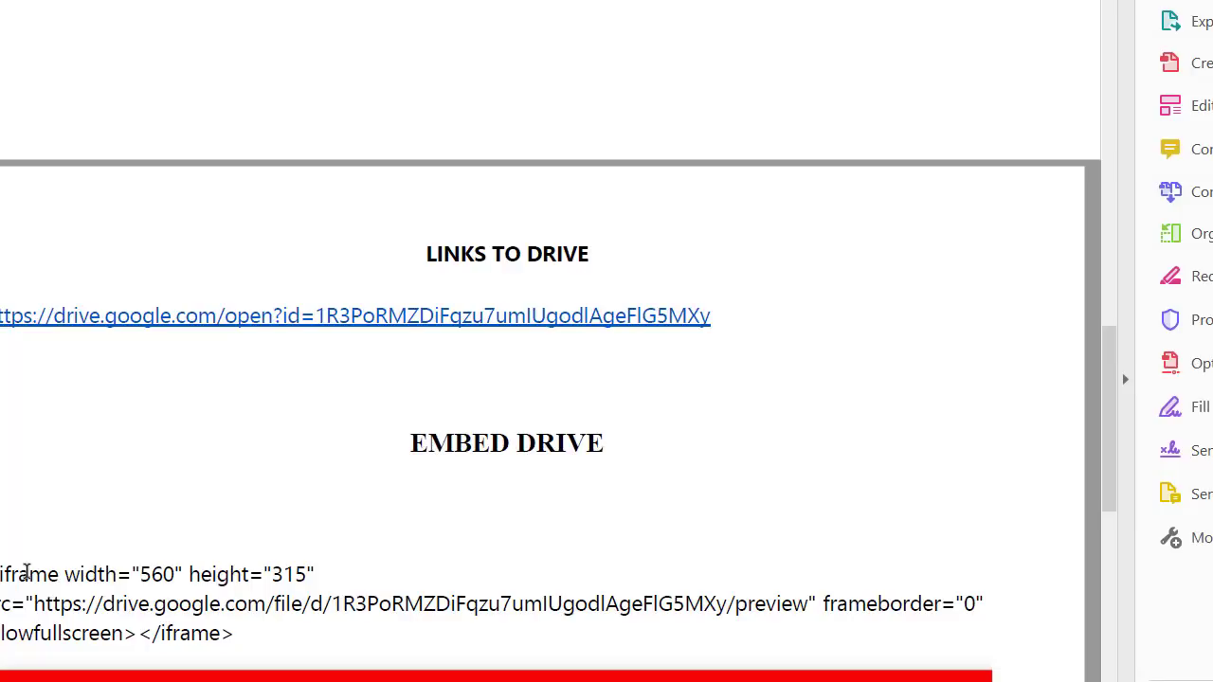
pyautogui.moveTo(2, 574); pyautogui.dragTo(225, 635)
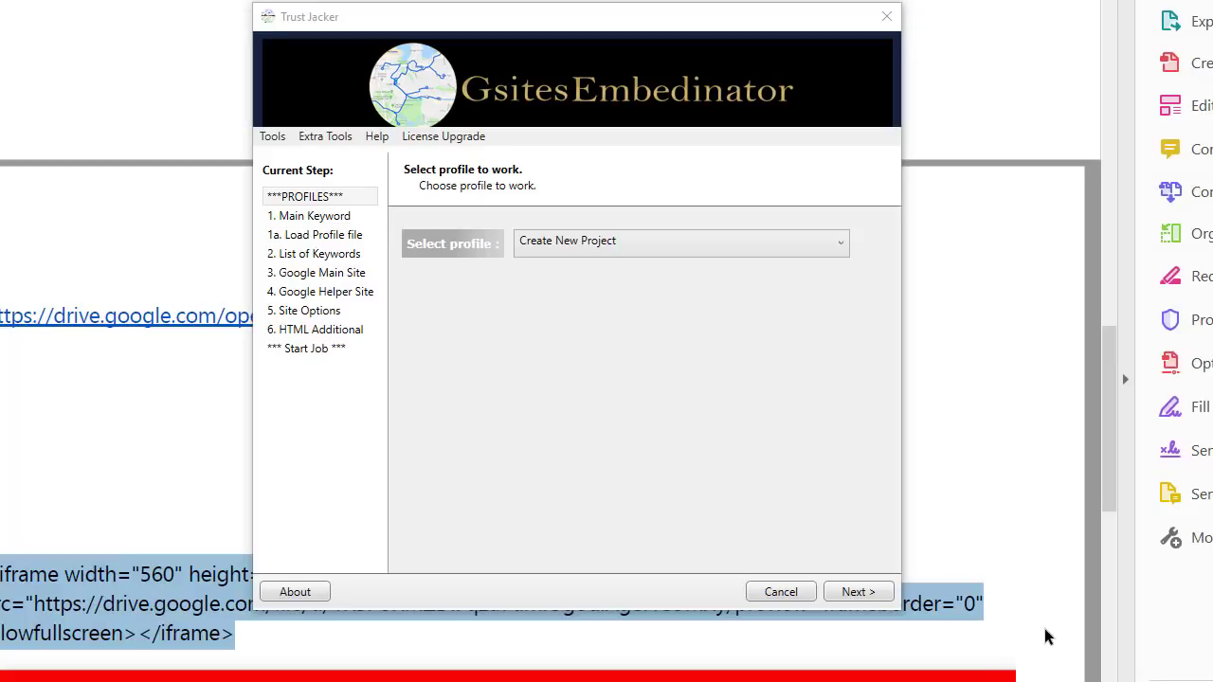
# Step: Open GsitesEmbedinator's Extra Tools menu to browse the additional tools
pyautogui.click(323, 139)
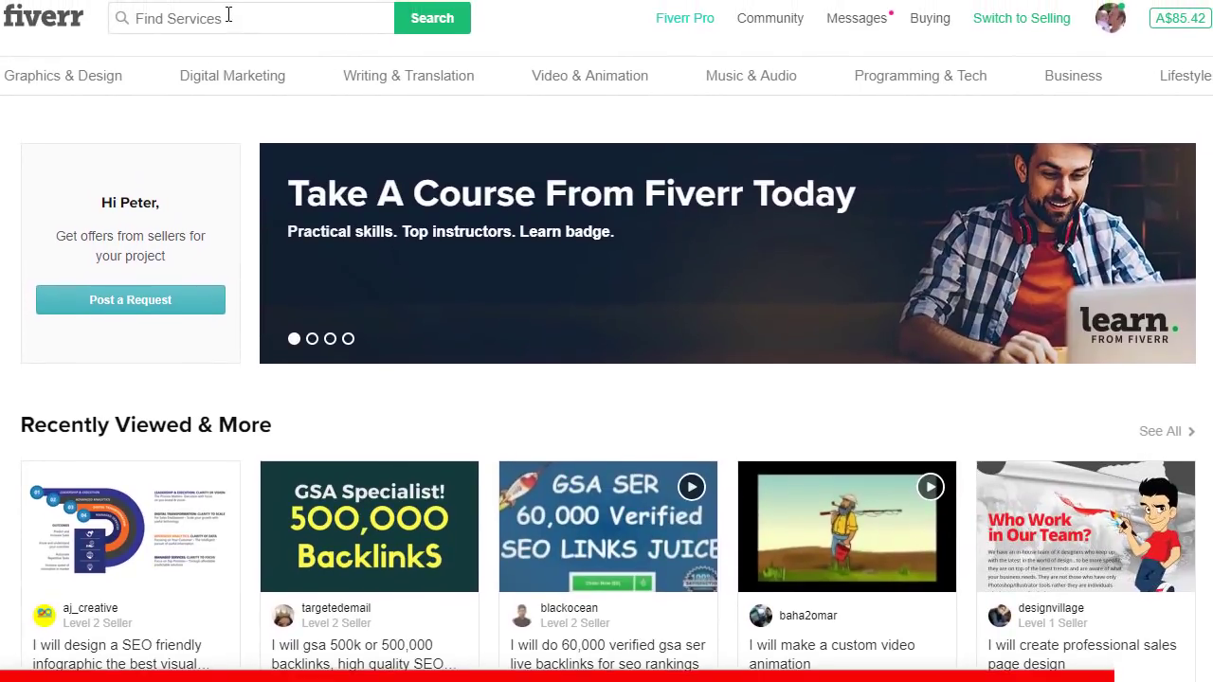
# Step: Search Fiverr for 'gsa link' and view the 200,000 gsa skyscraper link building gig
pyautogui.click(228, 16)
pyautogui.write('sear')
pyautogui.press('BackSpace')
pyautogui.press('BackSpace')
pyautogui.press('BackSpace')
pyautogui.press('BackSpace')
pyautogui.write('gsa link')
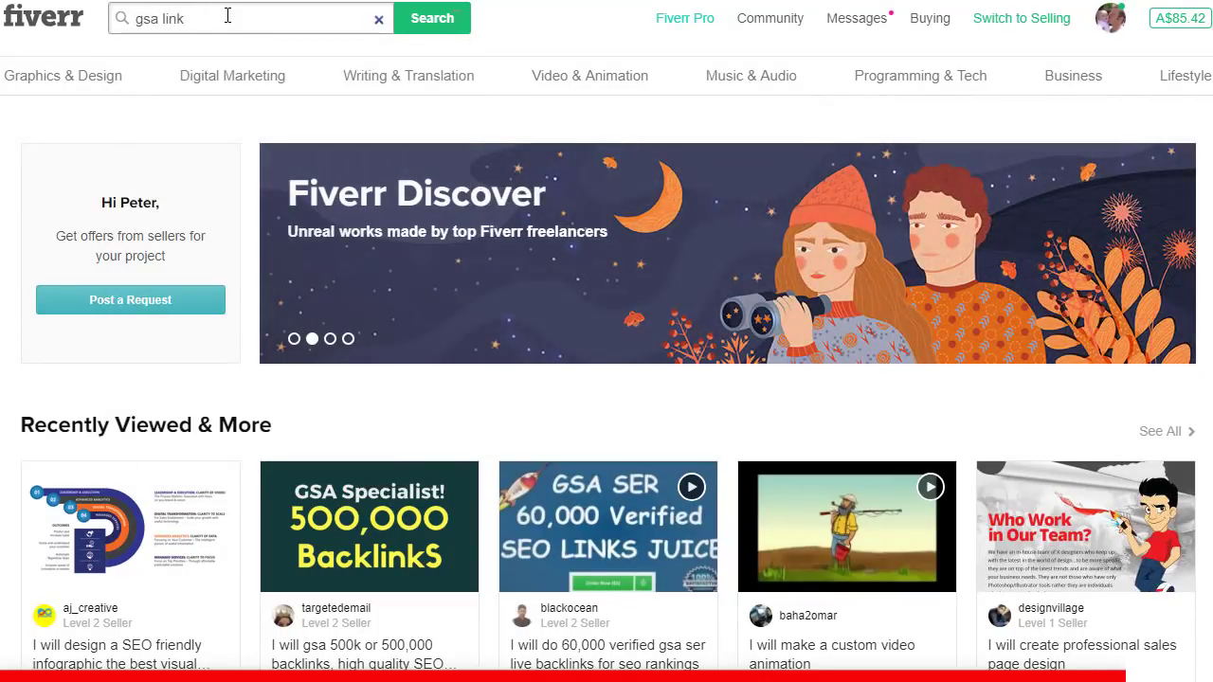
pyautogui.press('Return')
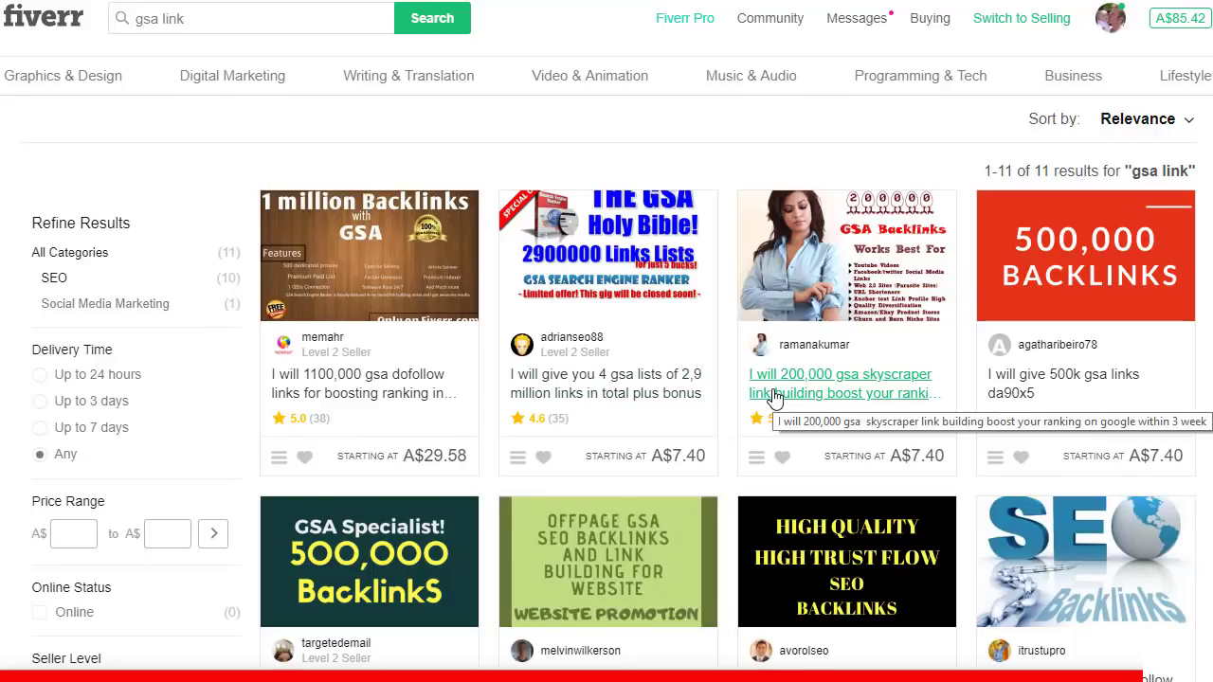
pyautogui.click(776, 394)
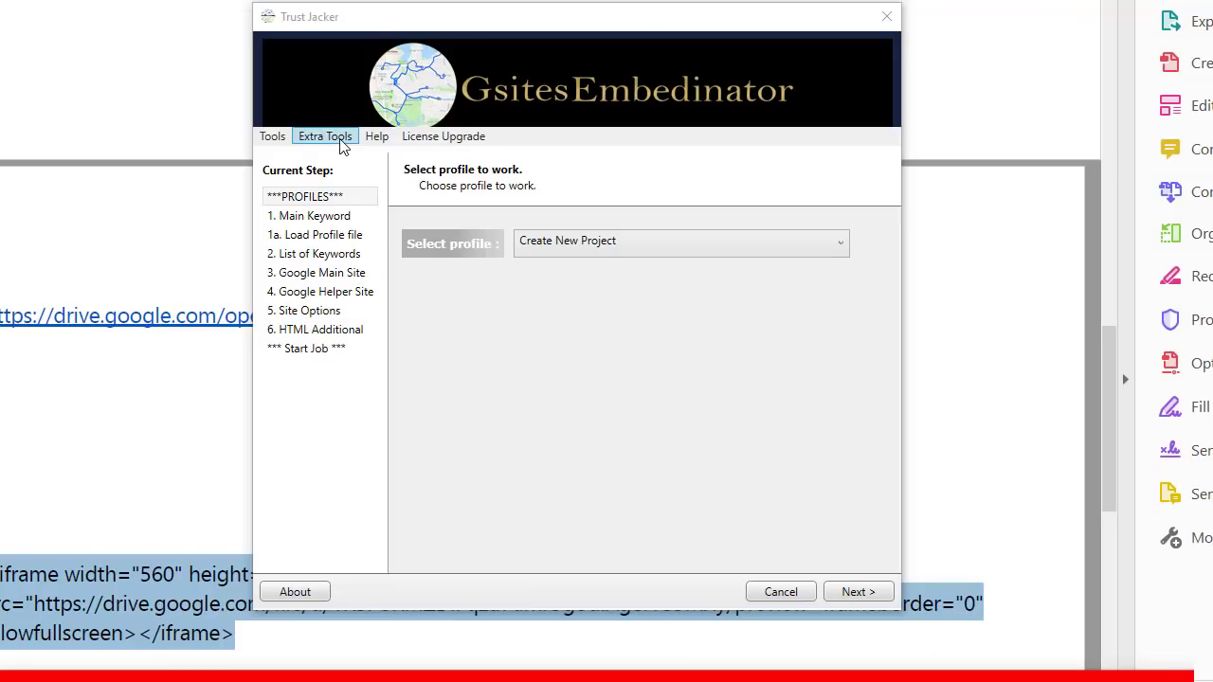
# Step: Show the Extra Tools list with the discussion forum and technical support entries
pyautogui.click(343, 145)
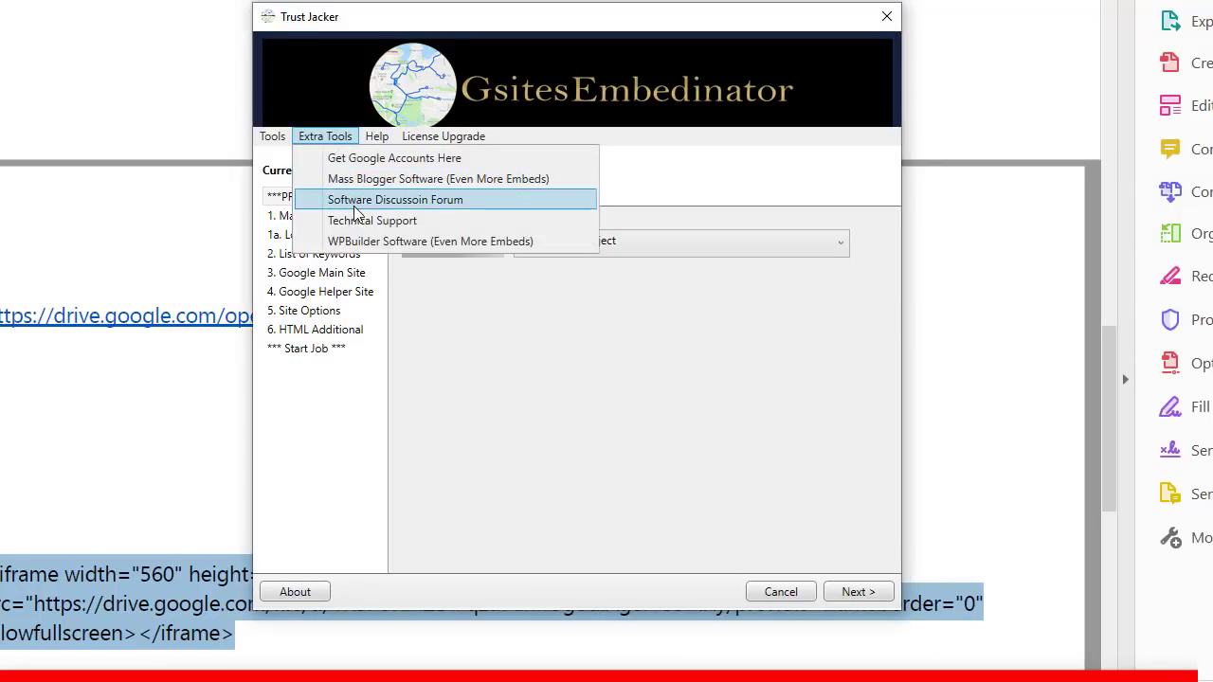